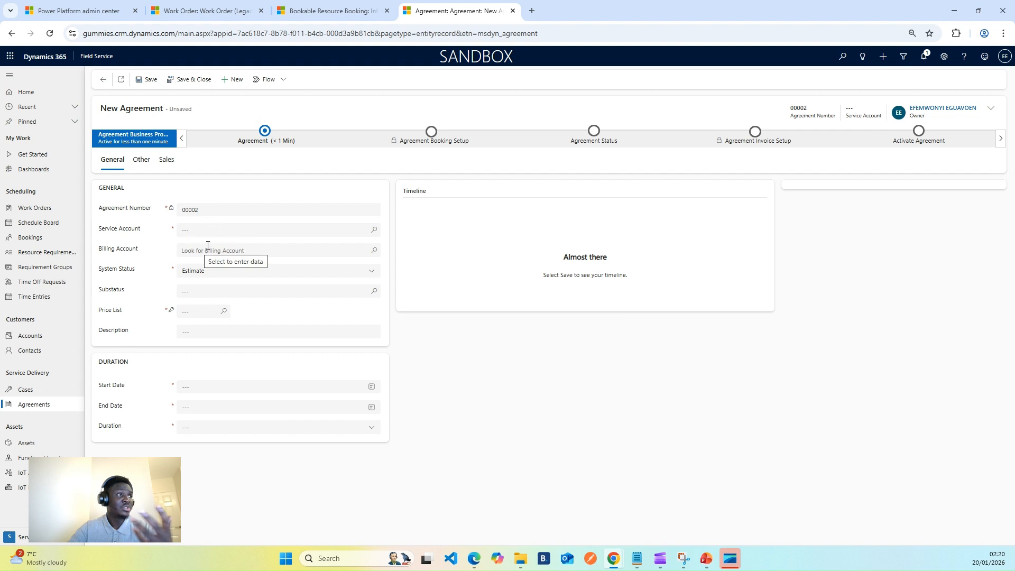
Set the agreement's service account to ABC Travel Limited
{"action": "left_click", "coordinate": [373, 230]}
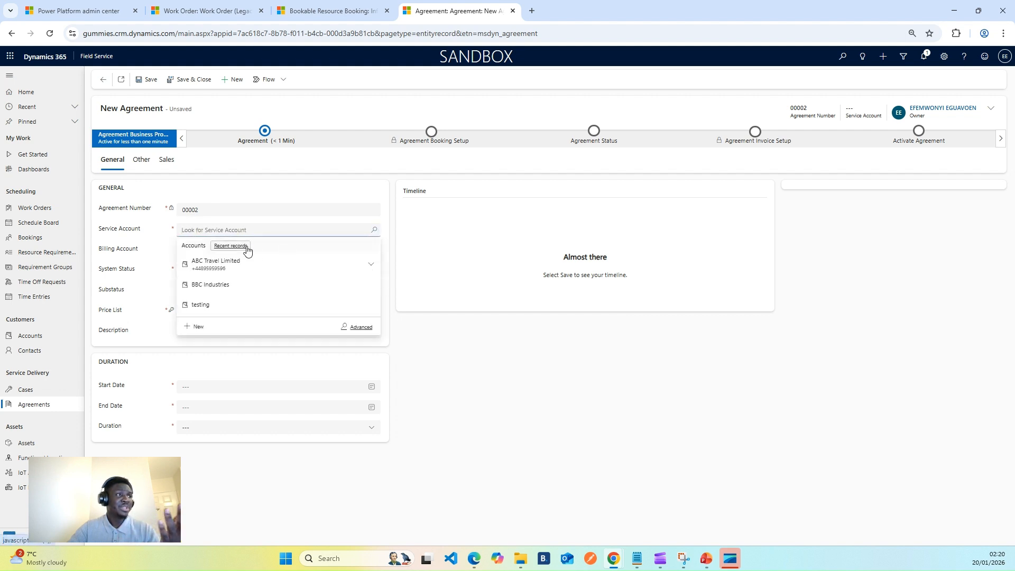
{"action": "left_click", "coordinate": [270, 264]}
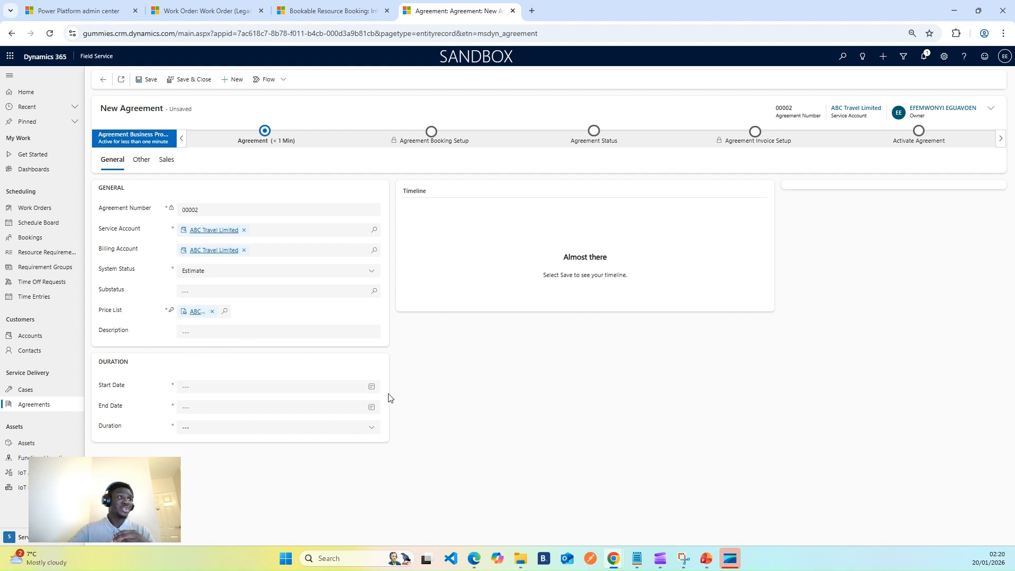
Set the agreement's start date to 1/20/2026 and end date to 1/23/2026
{"action": "left_click", "coordinate": [371, 387]}
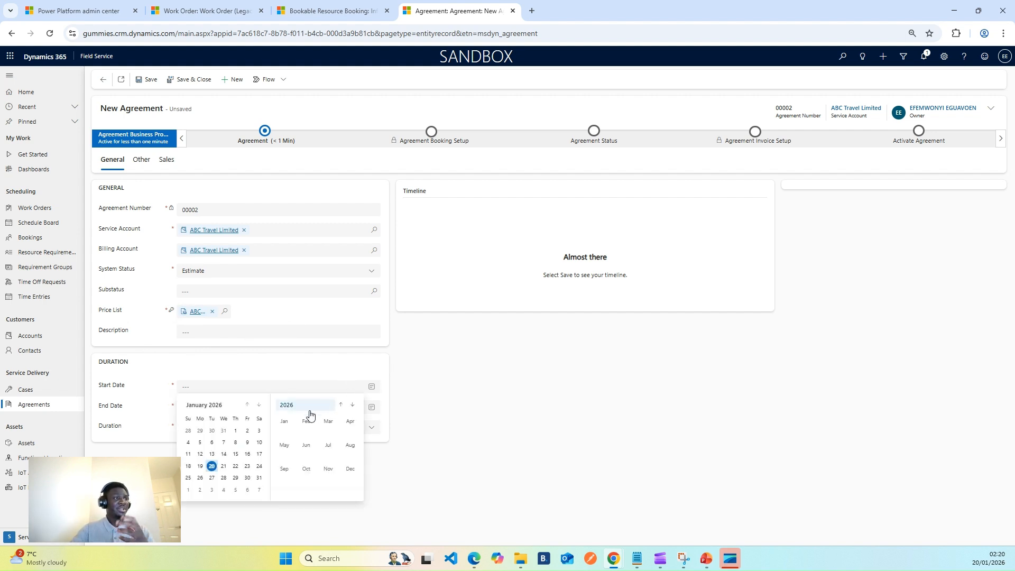
{"action": "left_click", "coordinate": [212, 466]}
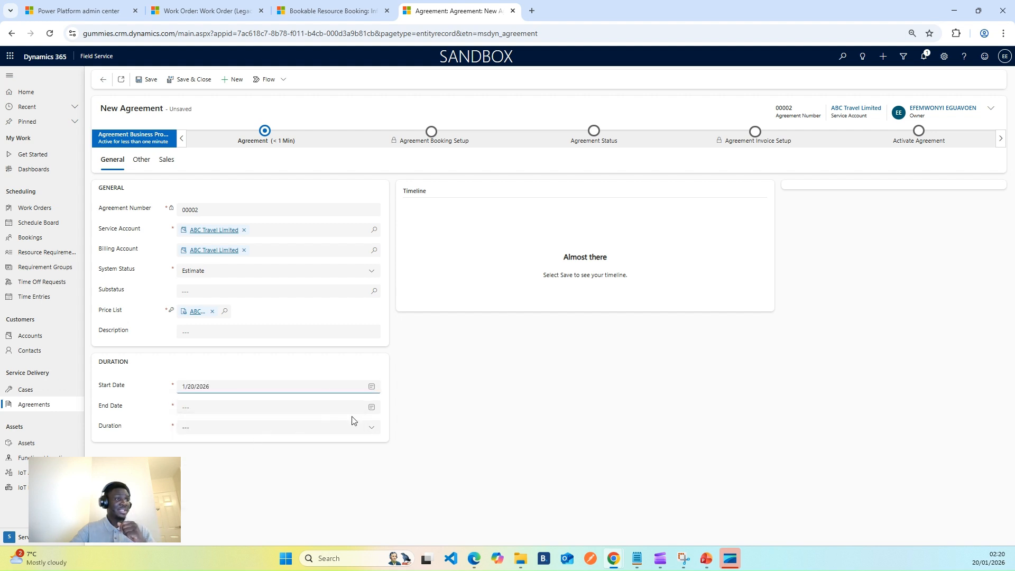
{"action": "left_click", "coordinate": [371, 407]}
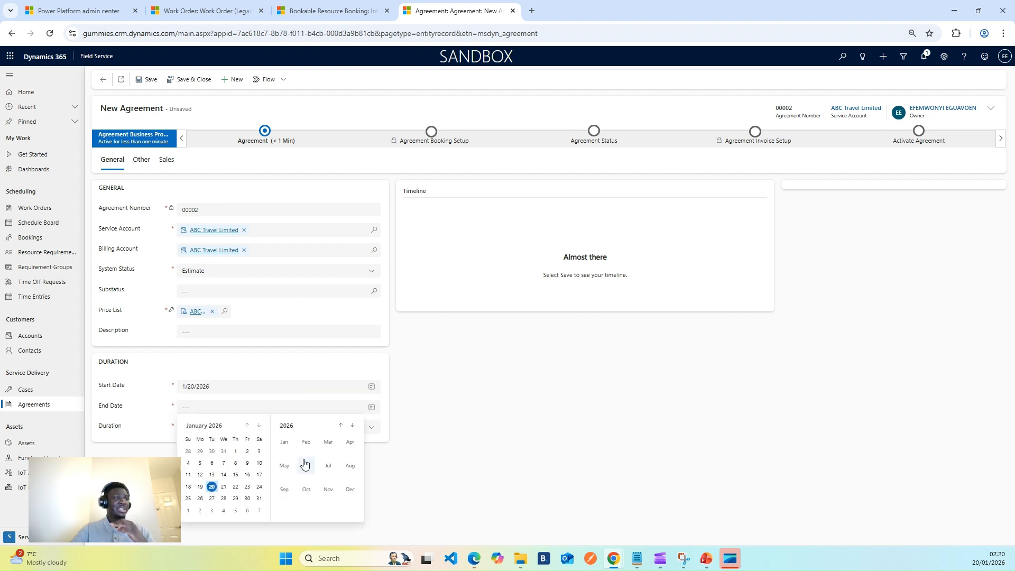
{"action": "left_click", "coordinate": [247, 486]}
{"action": "left_click", "coordinate": [492, 404]}
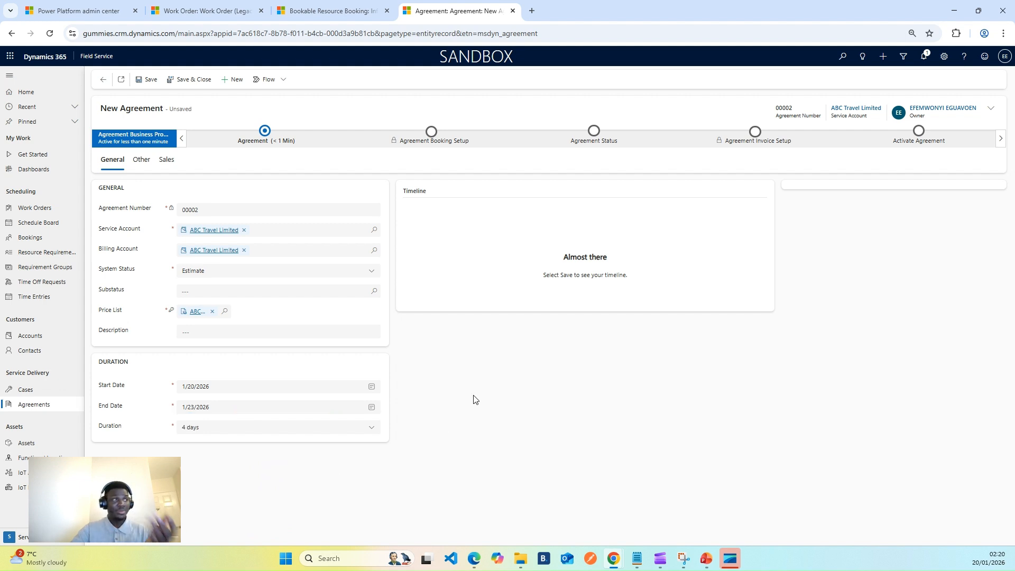
Review the Agreement stage fields, then save the new agreement
{"action": "left_click", "coordinate": [271, 146]}
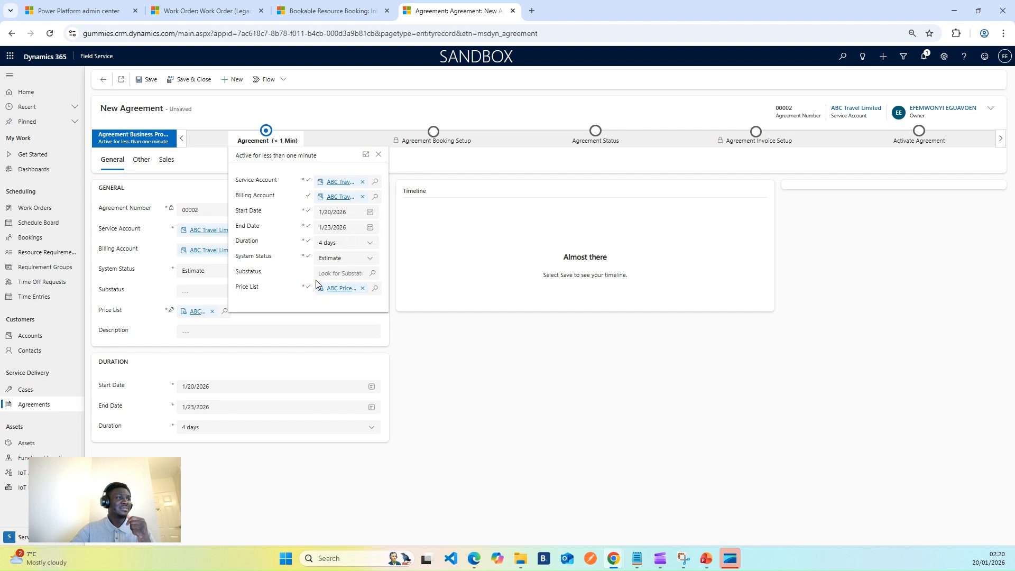
{"action": "left_click", "coordinate": [372, 274]}
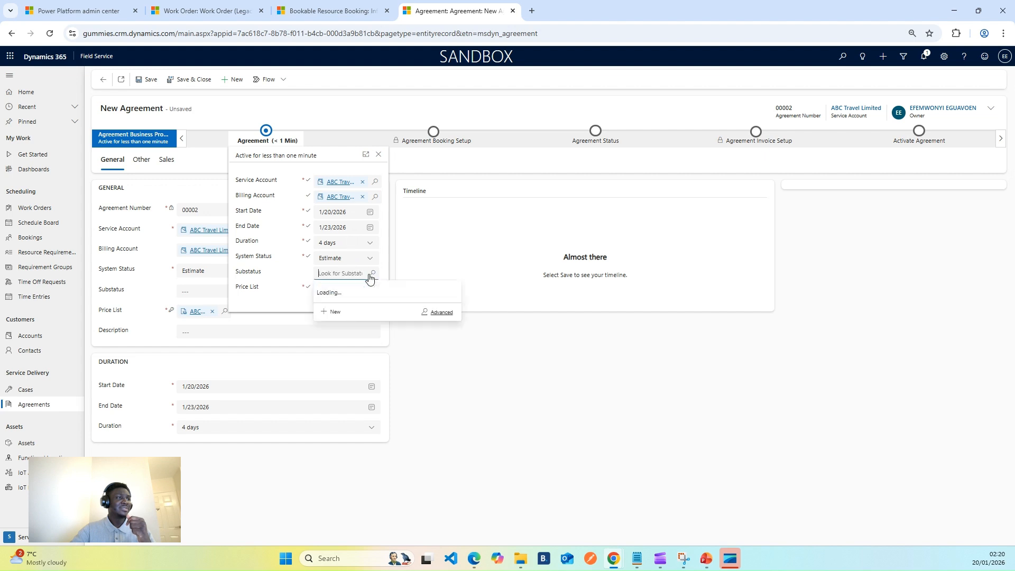
{"action": "left_click", "coordinate": [296, 270]}
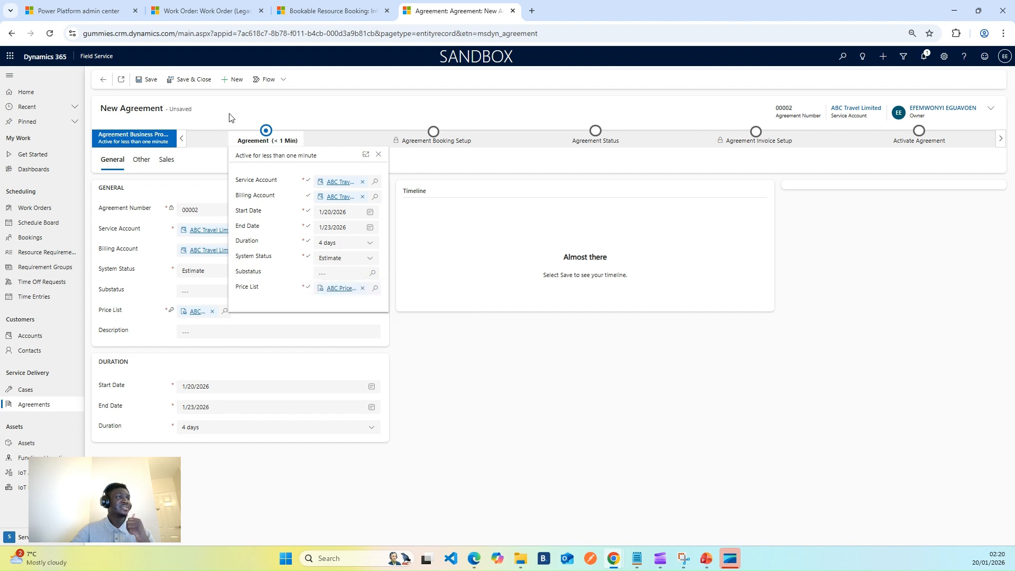
{"action": "left_click", "coordinate": [144, 80]}
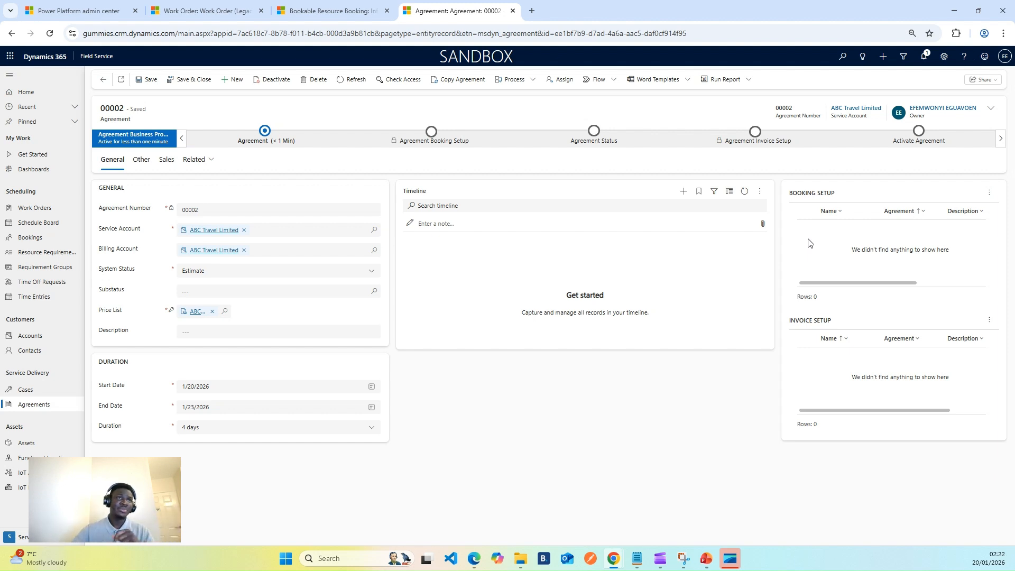
Advance the agreement to the next stage and create a new agreement booking setup
{"action": "left_click", "coordinate": [267, 140]}
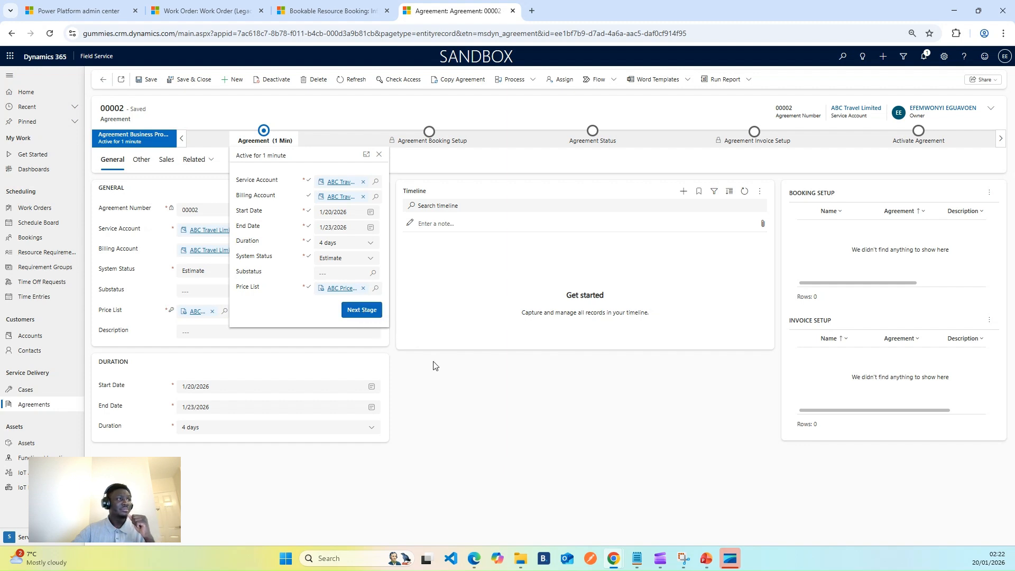
{"action": "left_click", "coordinate": [363, 312]}
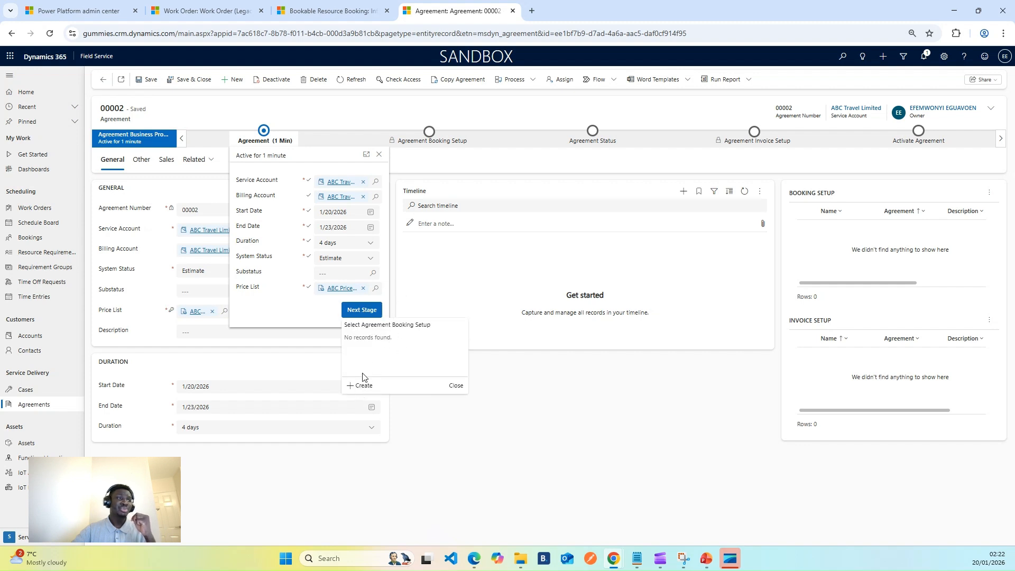
{"action": "left_click", "coordinate": [362, 387]}
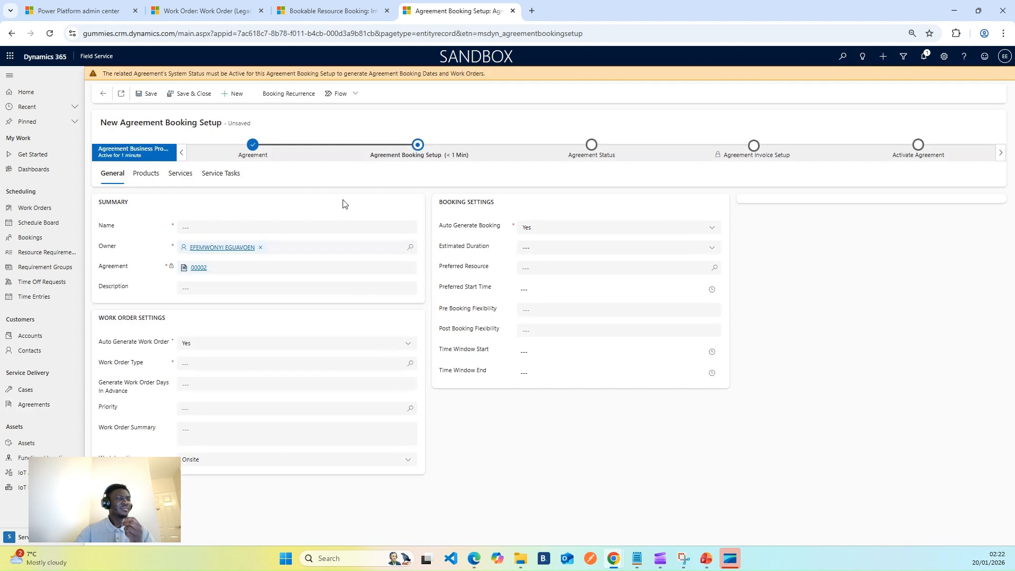
Name the booking setup Test Booking Setup
{"action": "left_click", "coordinate": [204, 226]}
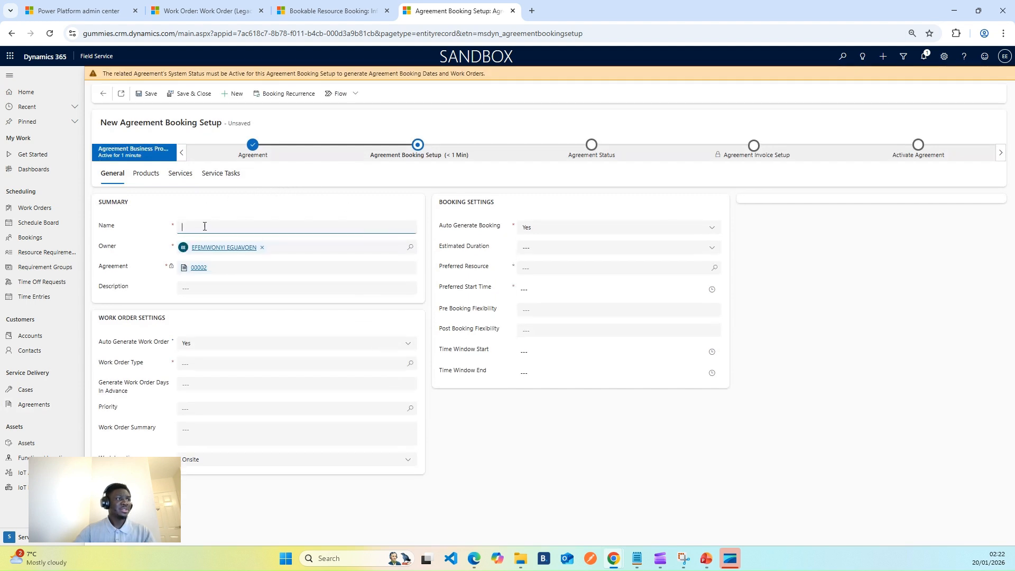
{"action": "type", "text": "Te"}
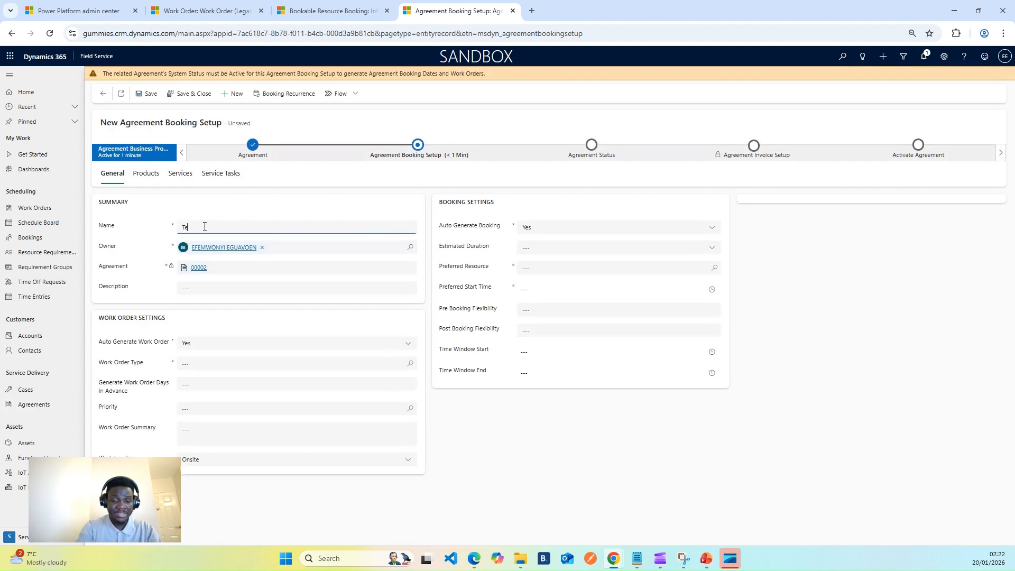
{"action": "type", "text": "st Booking"}
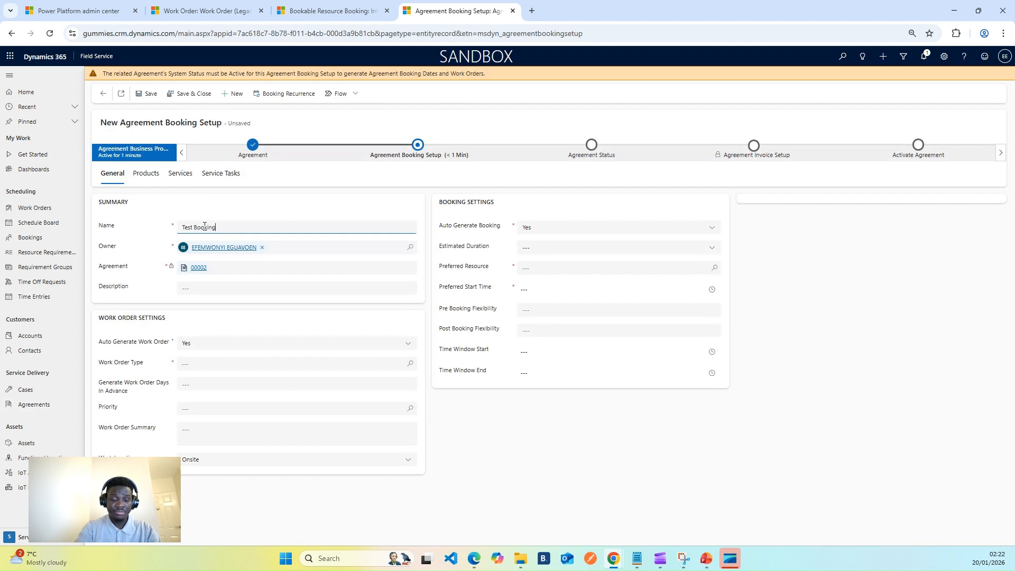
{"action": "type", "text": " Setup"}
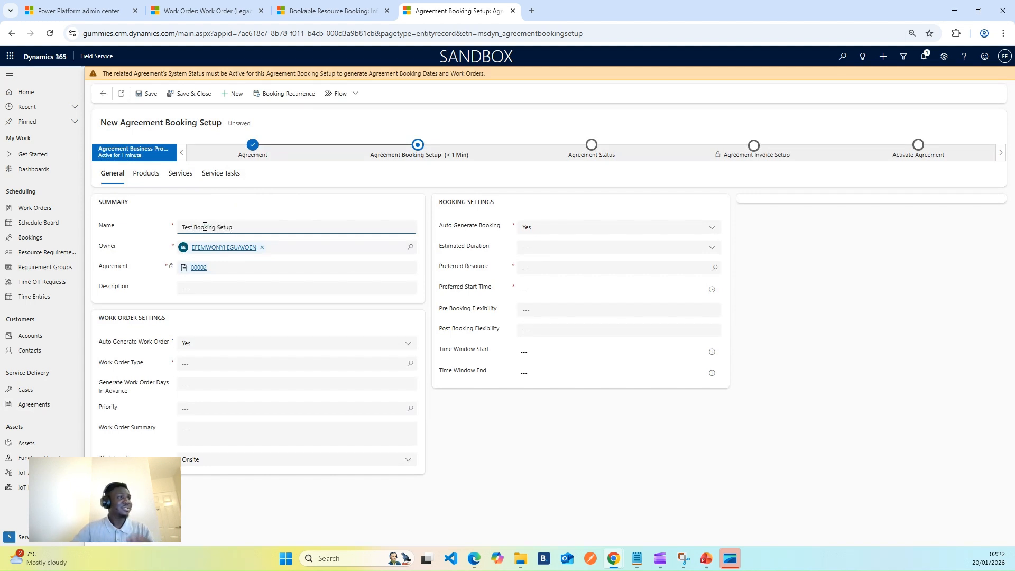
{"action": "left_click", "coordinate": [266, 213]}
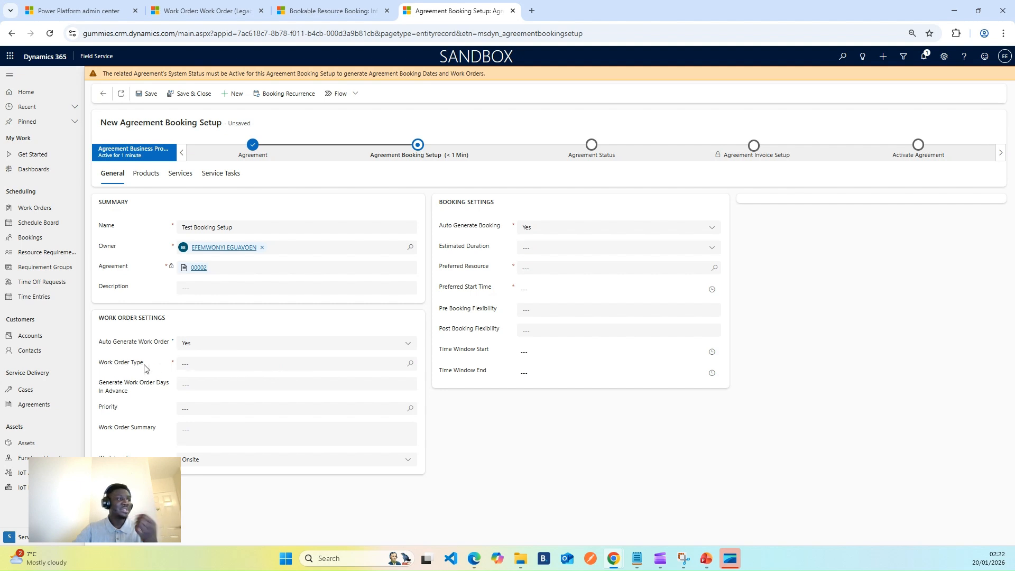
Set the work order type to Bi-Weekly Routine Maintenance and the priority to High
{"action": "left_click", "coordinate": [410, 364]}
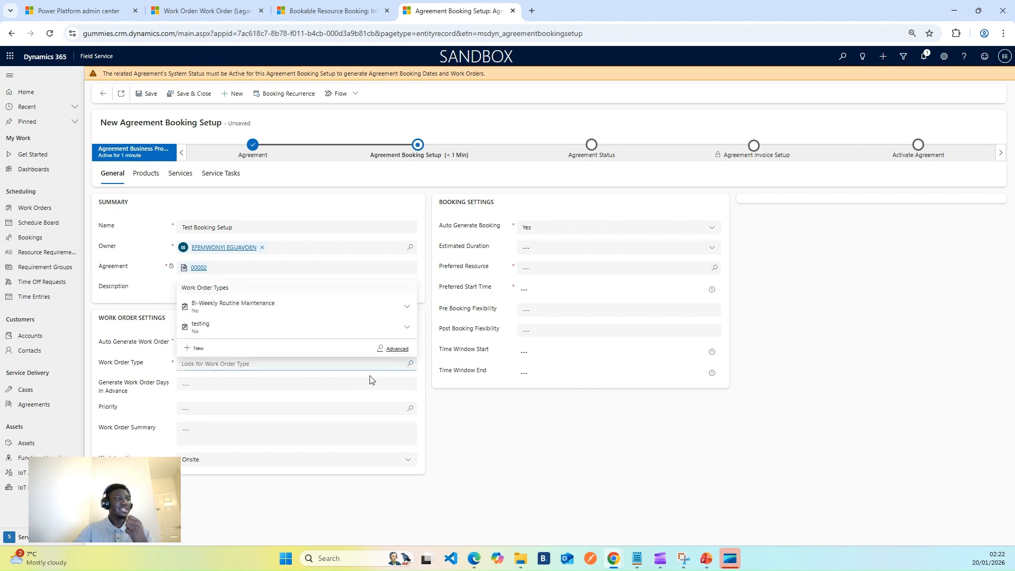
{"action": "left_click", "coordinate": [312, 309]}
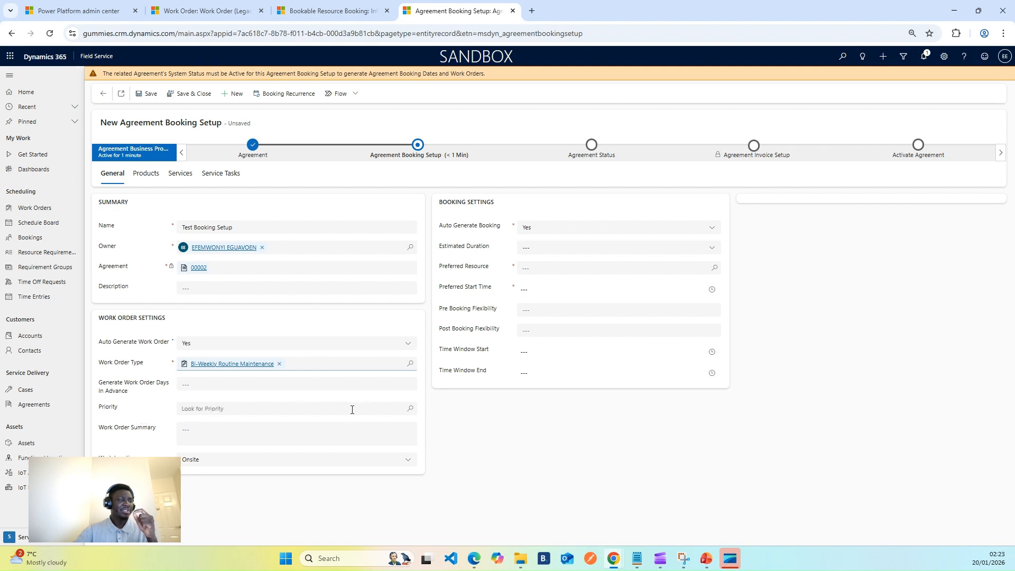
{"action": "left_click", "coordinate": [409, 410]}
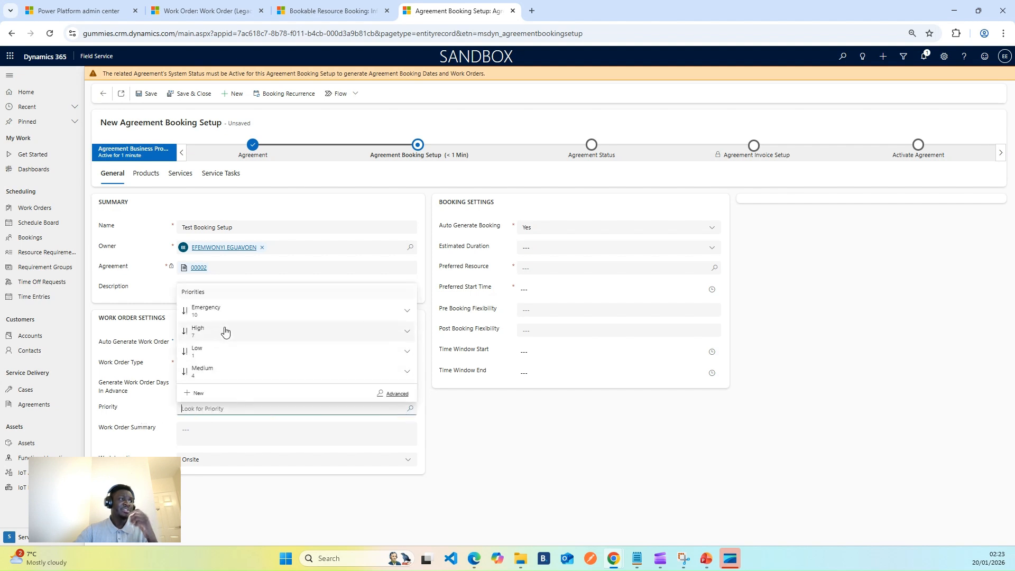
{"action": "left_click", "coordinate": [224, 331]}
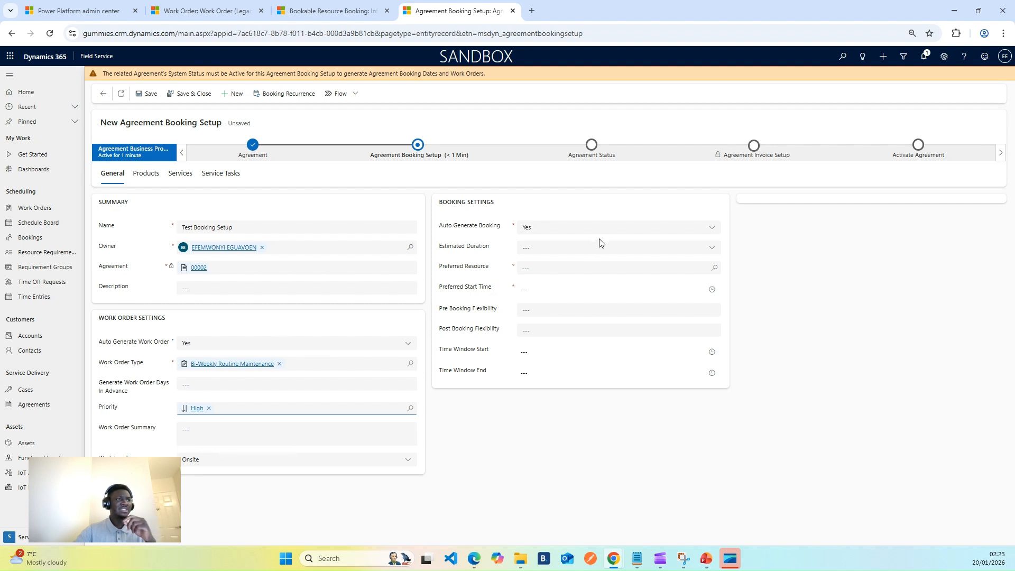
Set the estimated duration to 45 minutes and the preferred resource to the owner's bookable resource
{"action": "left_click", "coordinate": [680, 247]}
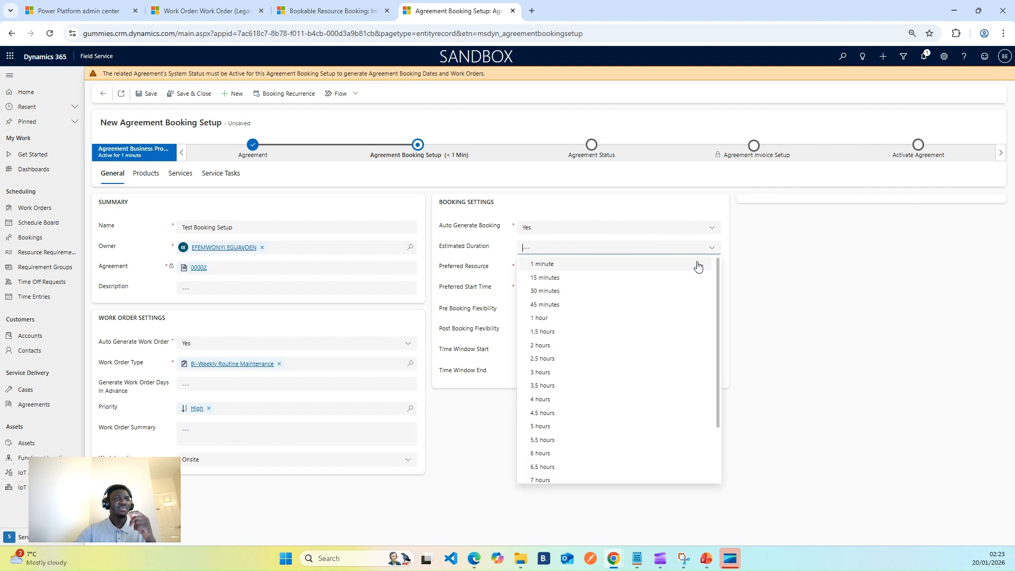
{"action": "left_click", "coordinate": [556, 305]}
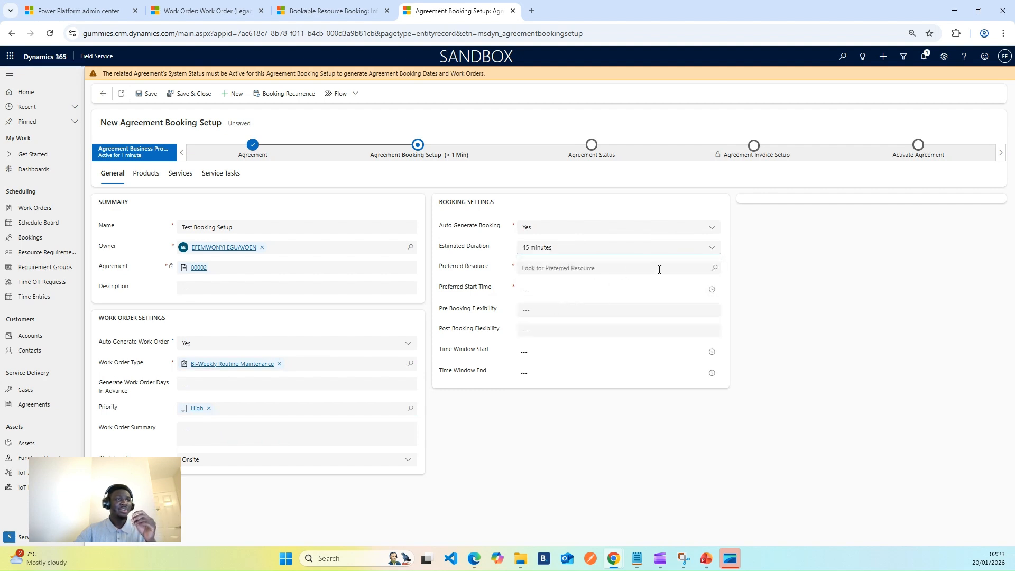
{"action": "left_click", "coordinate": [711, 270]}
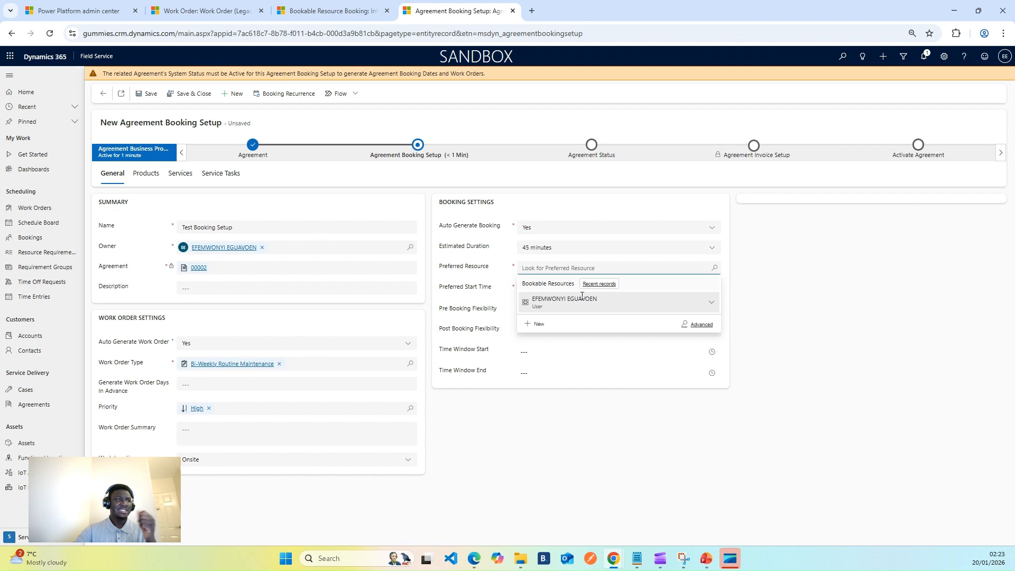
{"action": "left_click", "coordinate": [577, 300]}
Set the preferred start time to 6:30 AM
{"action": "left_click", "coordinate": [712, 289]}
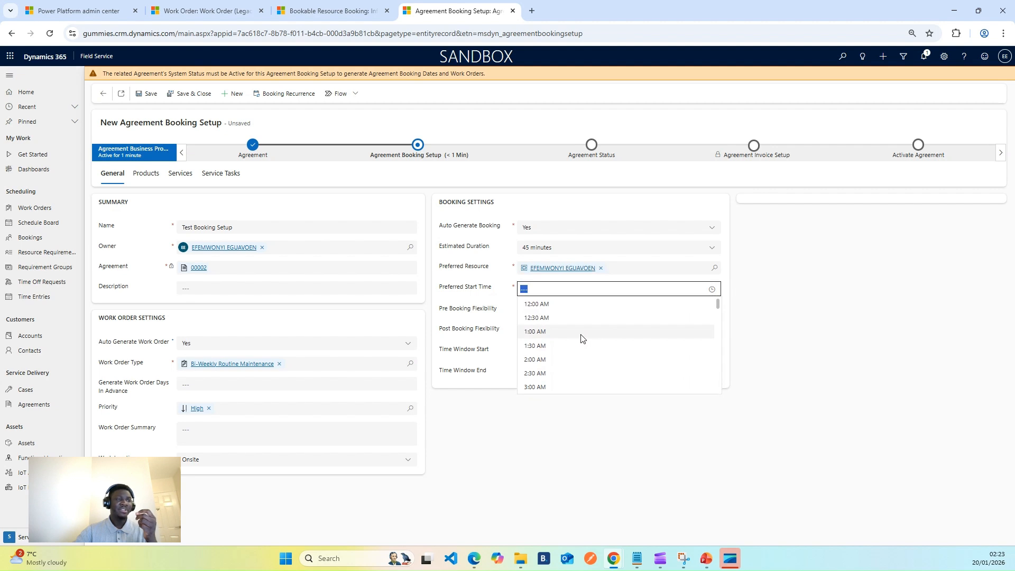
{"action": "scroll", "coordinate": [579, 338], "scroll_direction": "down", "scroll_amount": 2}
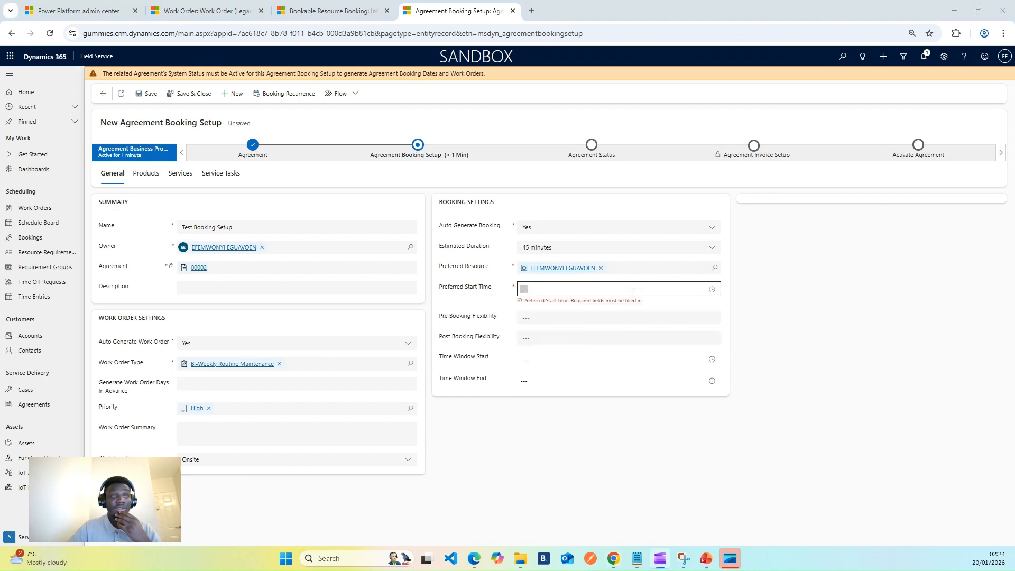
{"action": "left_click", "coordinate": [711, 289]}
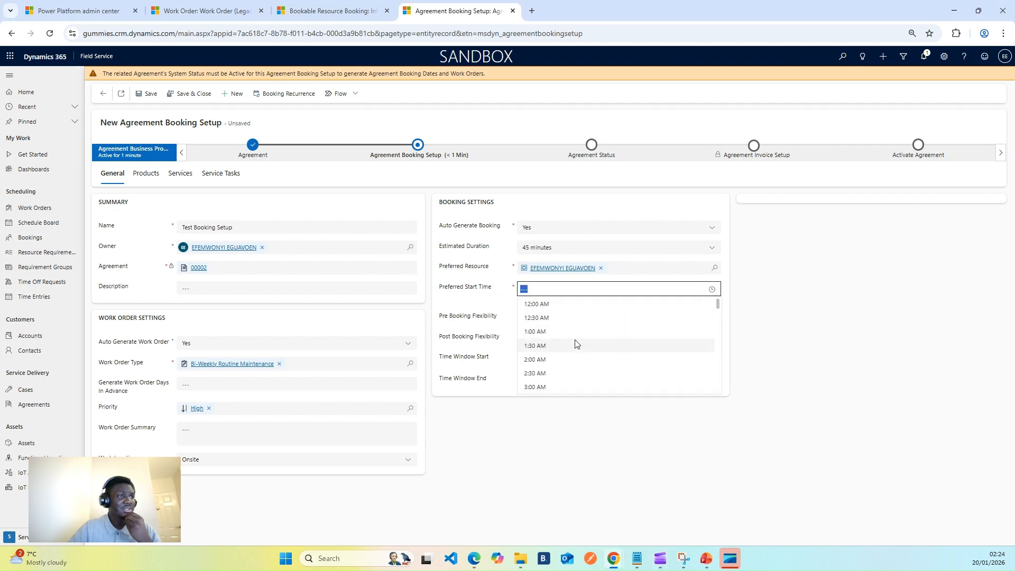
{"action": "scroll", "coordinate": [579, 351], "scroll_direction": "down", "scroll_amount": 2}
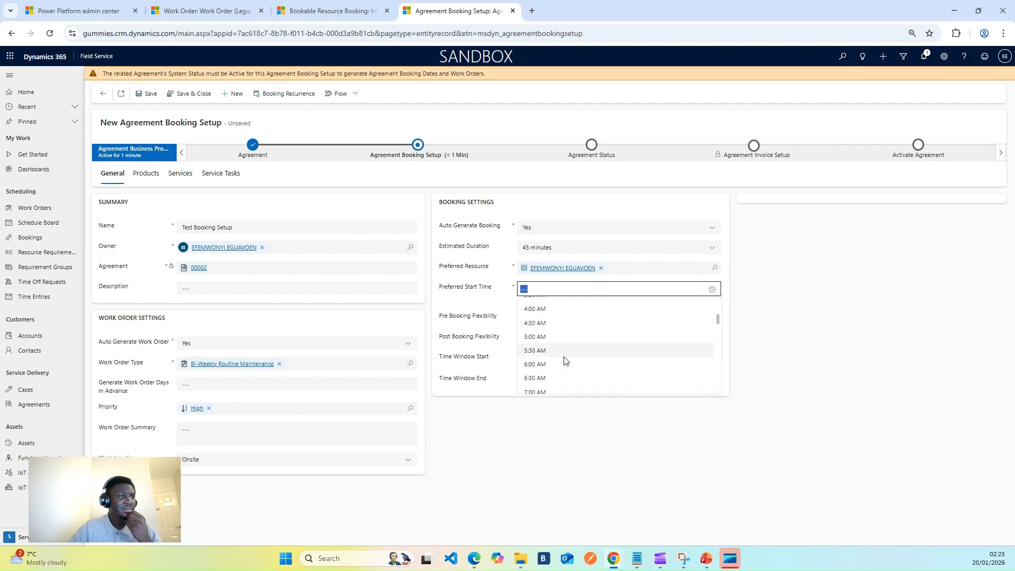
{"action": "left_click", "coordinate": [545, 381]}
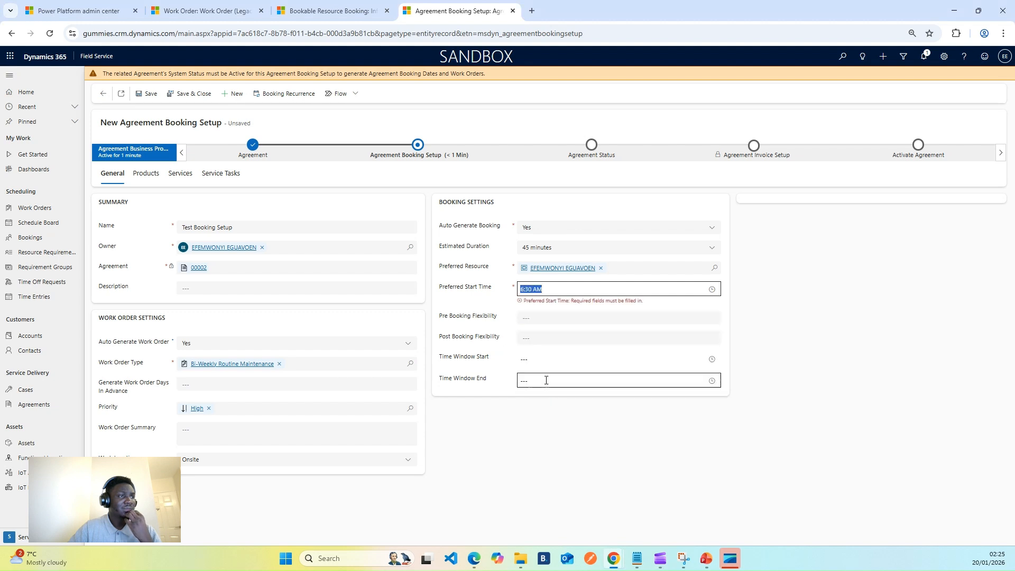
{"action": "left_click", "coordinate": [755, 289]}
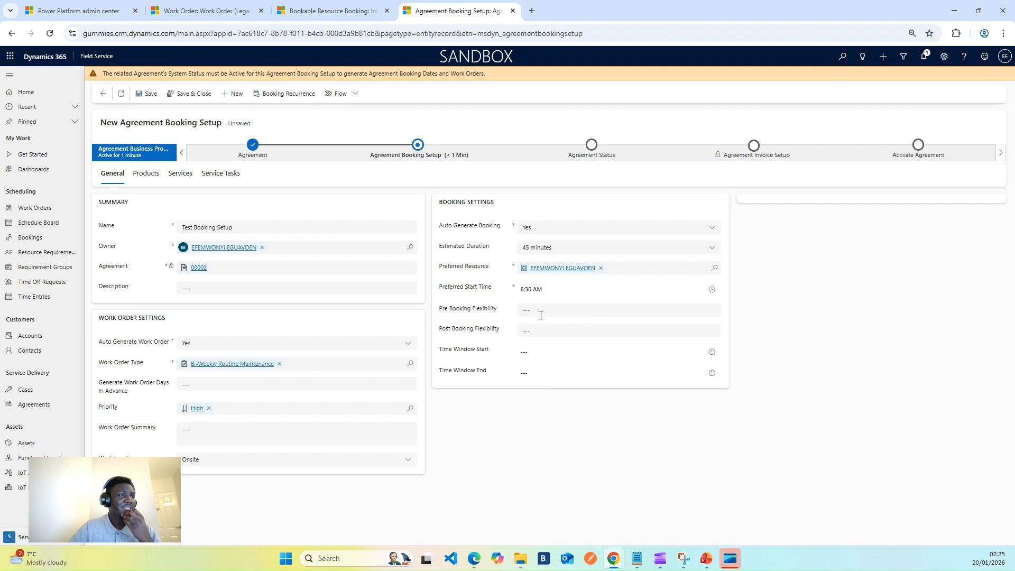
Set the preferred start time to 6:30 PM
{"action": "left_click", "coordinate": [548, 287]}
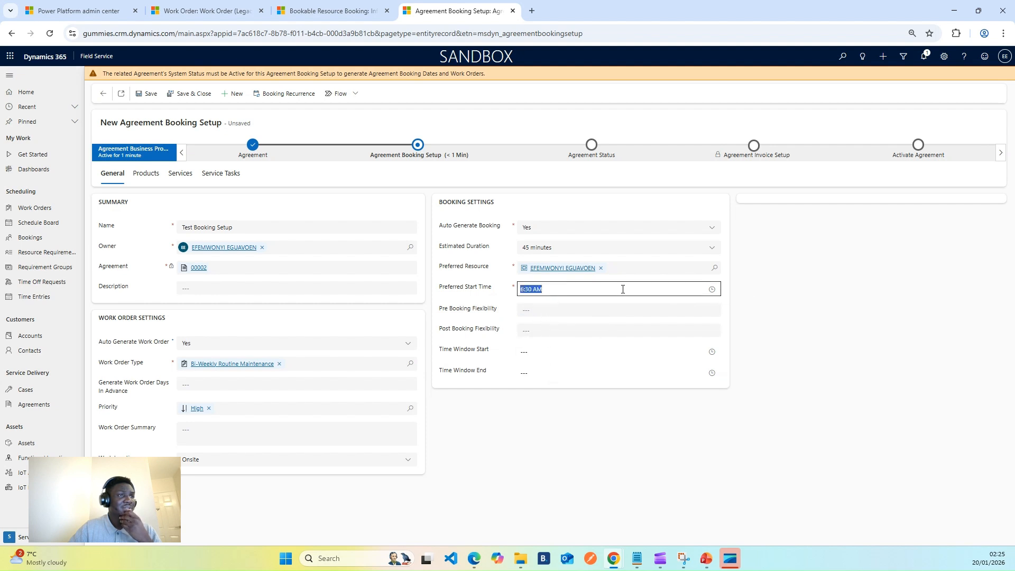
{"action": "left_click", "coordinate": [712, 289]}
{"action": "scroll", "coordinate": [629, 348], "scroll_direction": "down", "scroll_amount": 4}
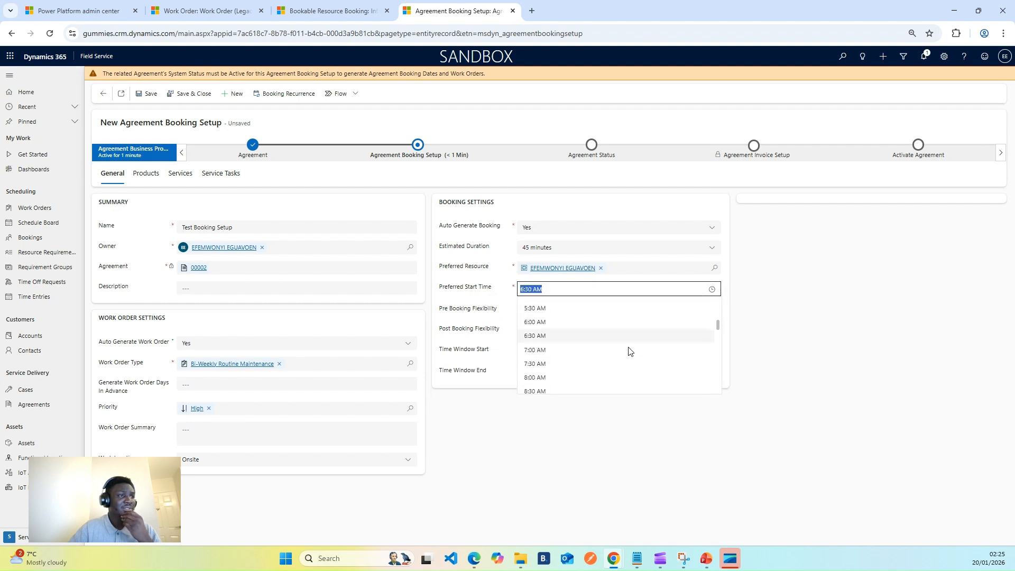
{"action": "scroll", "coordinate": [630, 353], "scroll_direction": "down", "scroll_amount": 5}
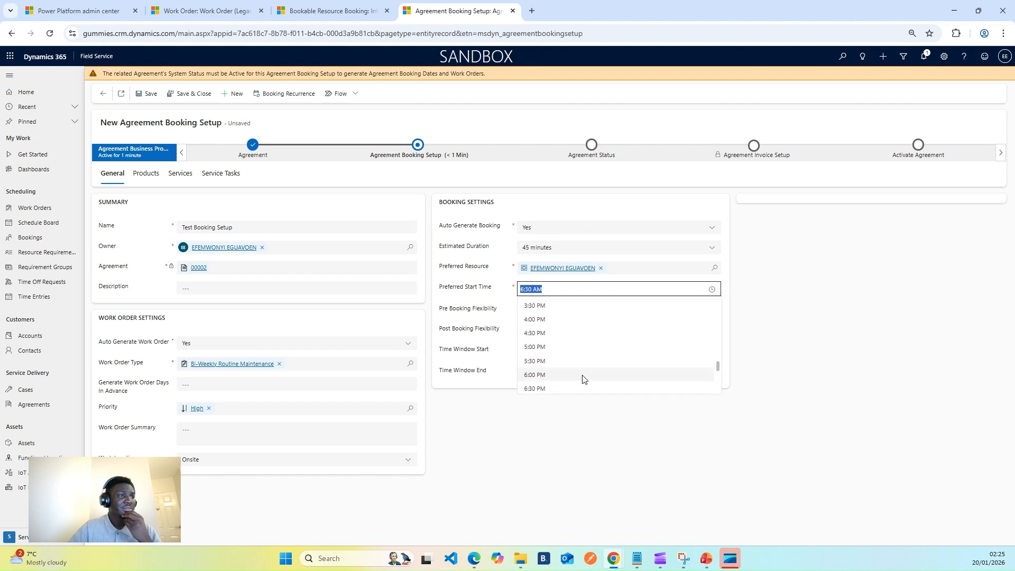
{"action": "left_click", "coordinate": [545, 389]}
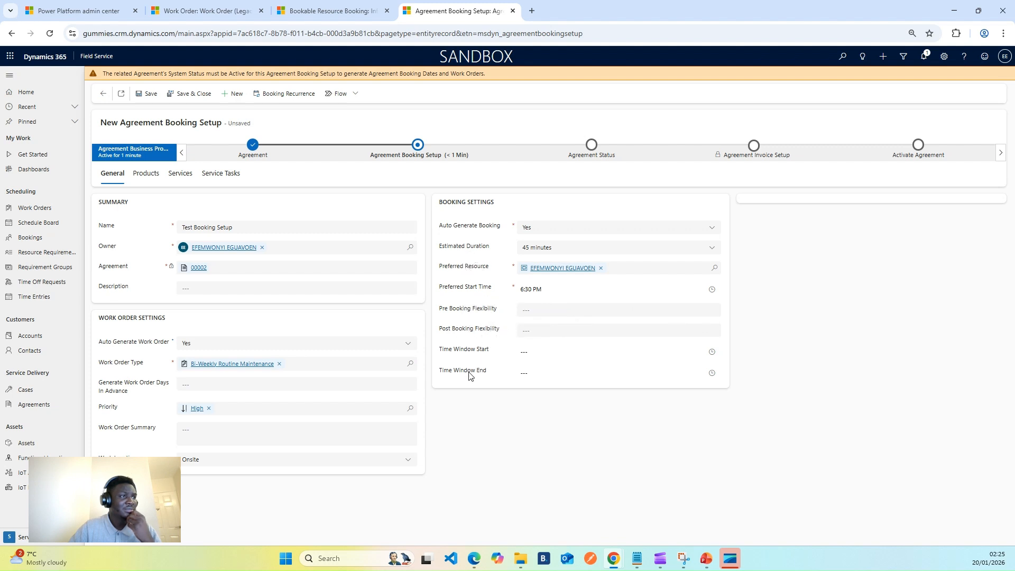
Save the agreement booking setup
{"action": "left_click", "coordinate": [154, 179]}
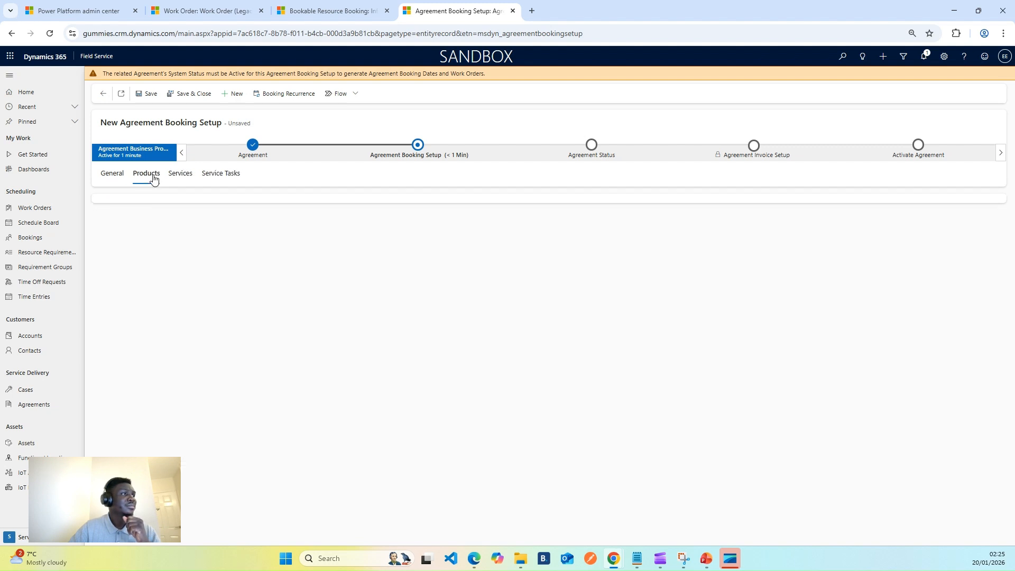
{"action": "left_click", "coordinate": [121, 175]}
{"action": "left_click", "coordinate": [148, 94]}
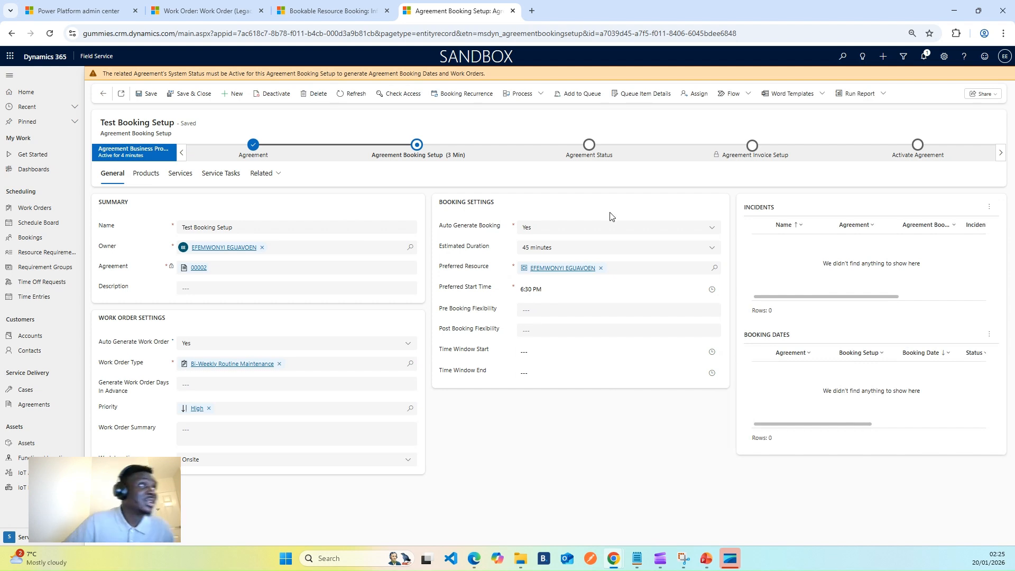
Start a new agreement booking product from the booking setup's products list
{"action": "left_click", "coordinate": [417, 147]}
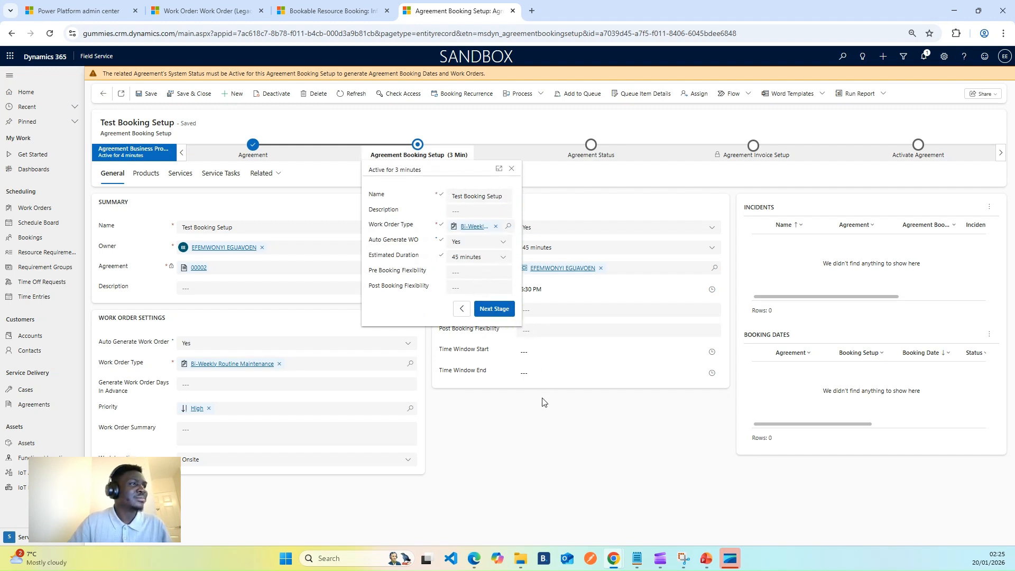
{"action": "left_click", "coordinate": [550, 415]}
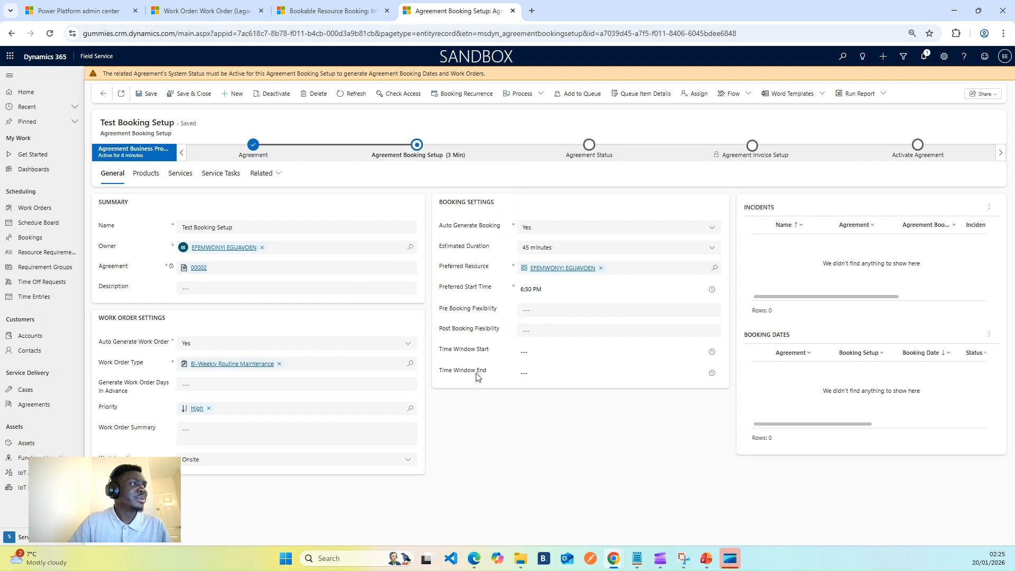
{"action": "left_click", "coordinate": [148, 175]}
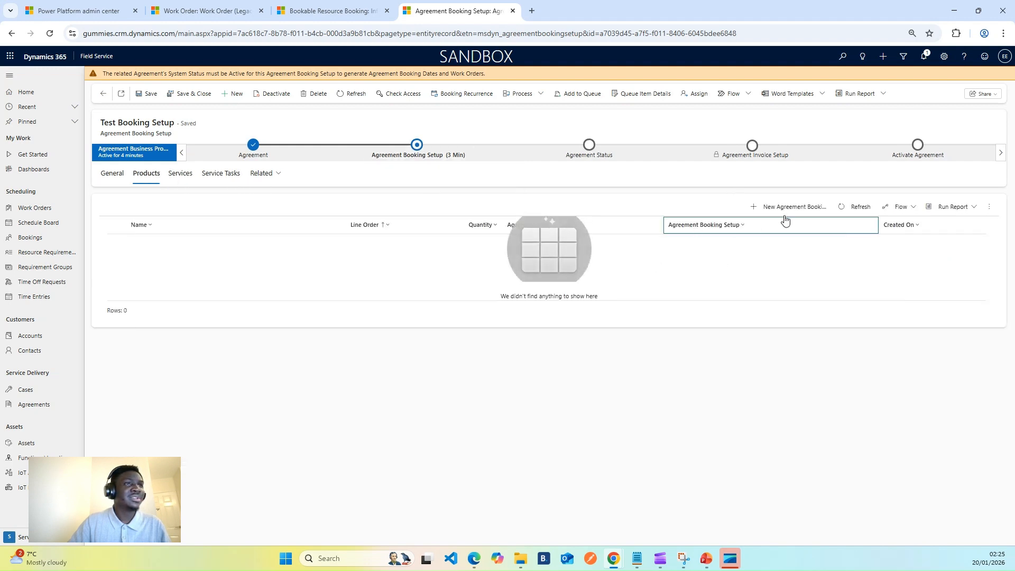
{"action": "left_click", "coordinate": [809, 211]}
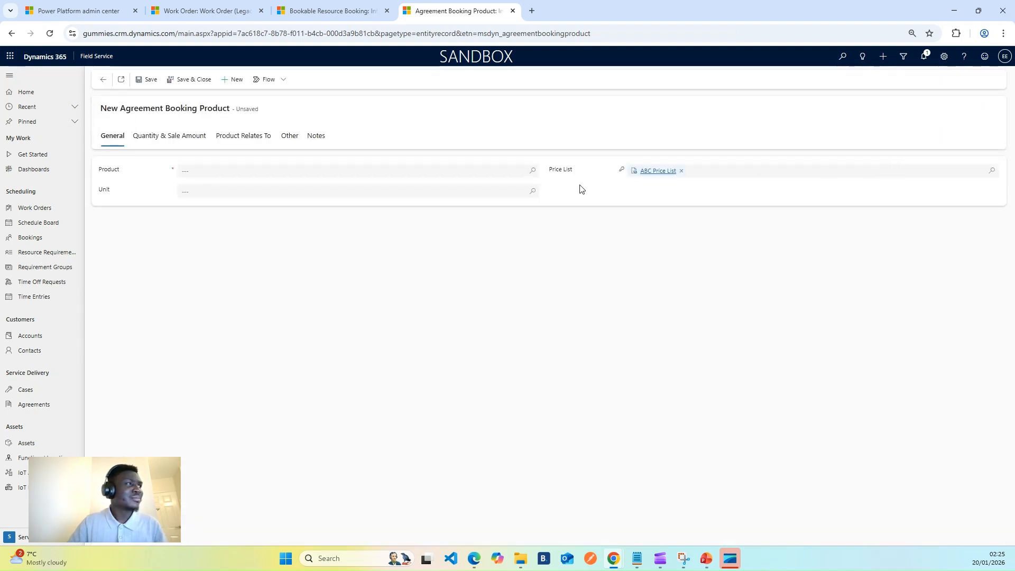
Select Filter as the booking product and open the Filter product record, saving the form
{"action": "left_click", "coordinate": [530, 173]}
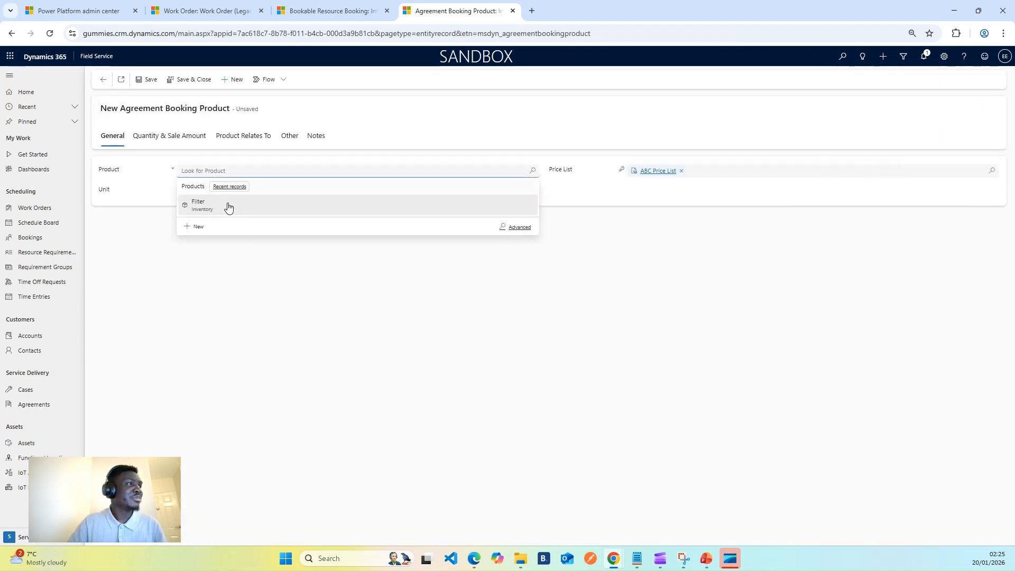
{"action": "left_click", "coordinate": [227, 206]}
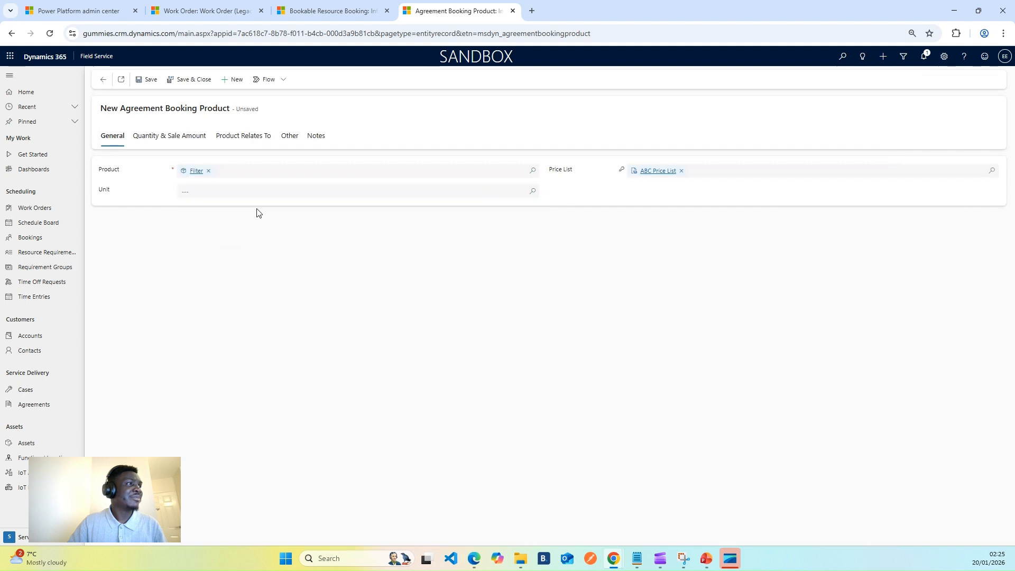
{"action": "left_click", "coordinate": [196, 171]}
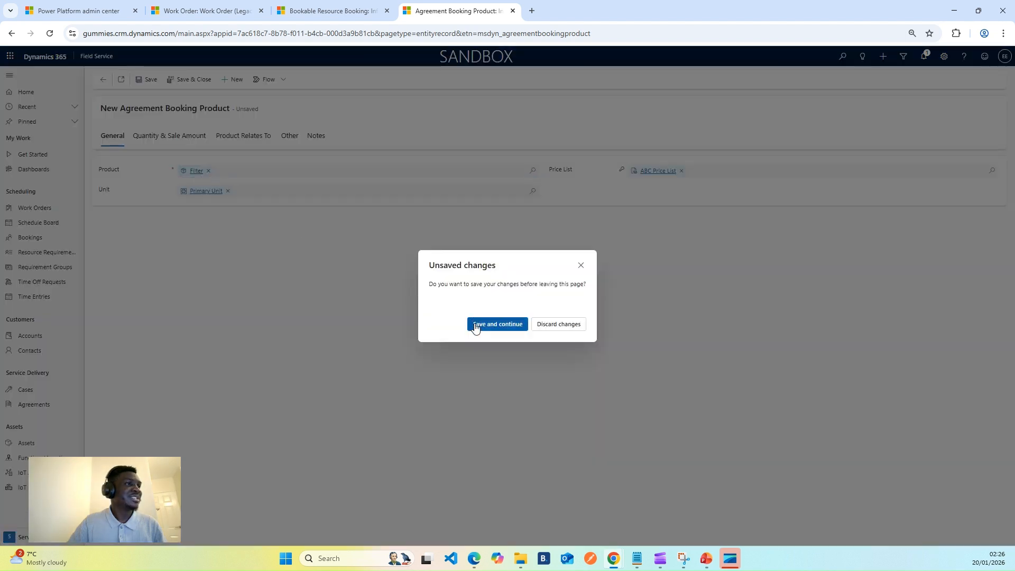
{"action": "left_click", "coordinate": [541, 331]}
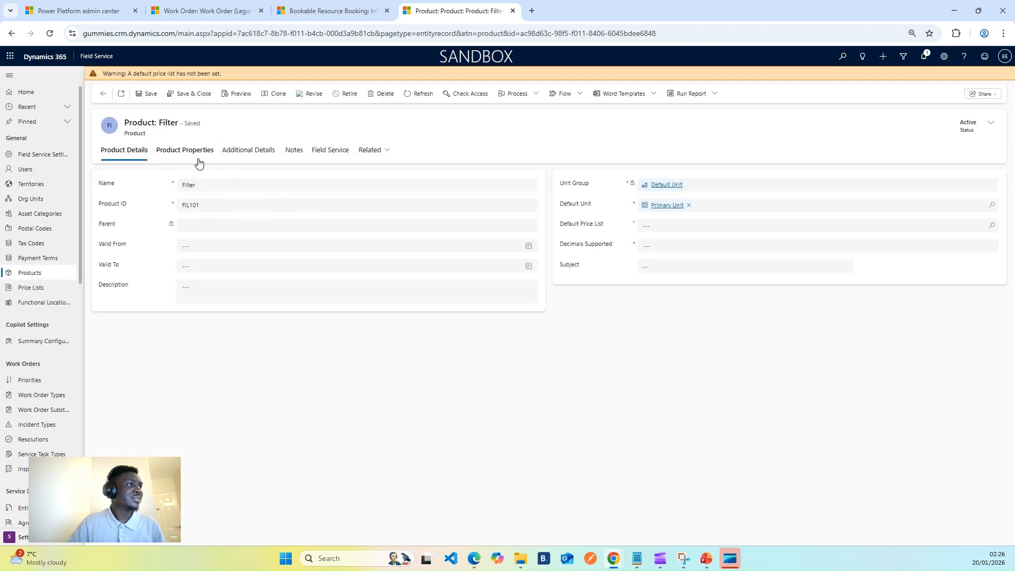
Create a new price list item for the Filter product on the ABC Price List
{"action": "left_click", "coordinate": [249, 158]}
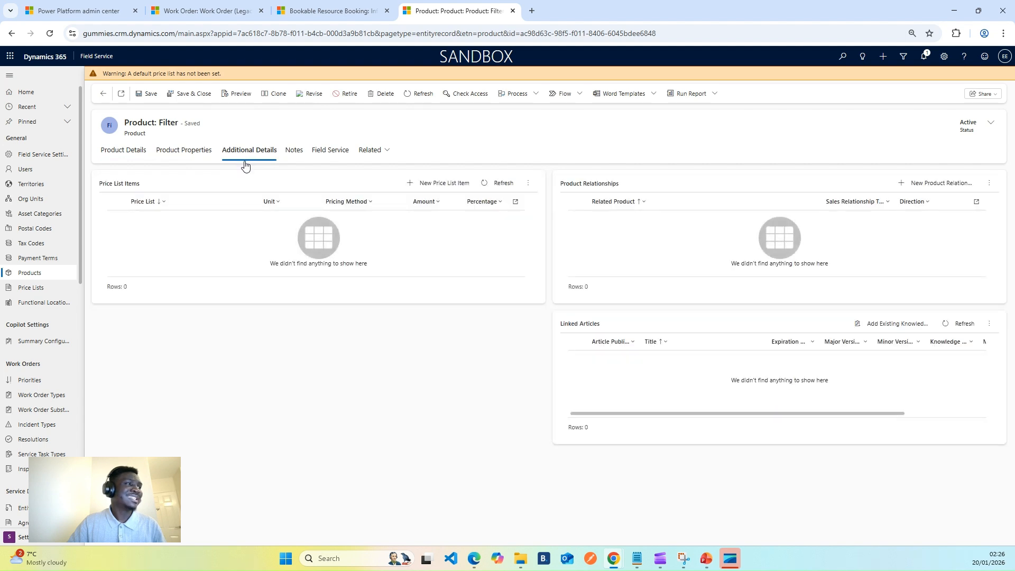
{"action": "left_click", "coordinate": [206, 164]}
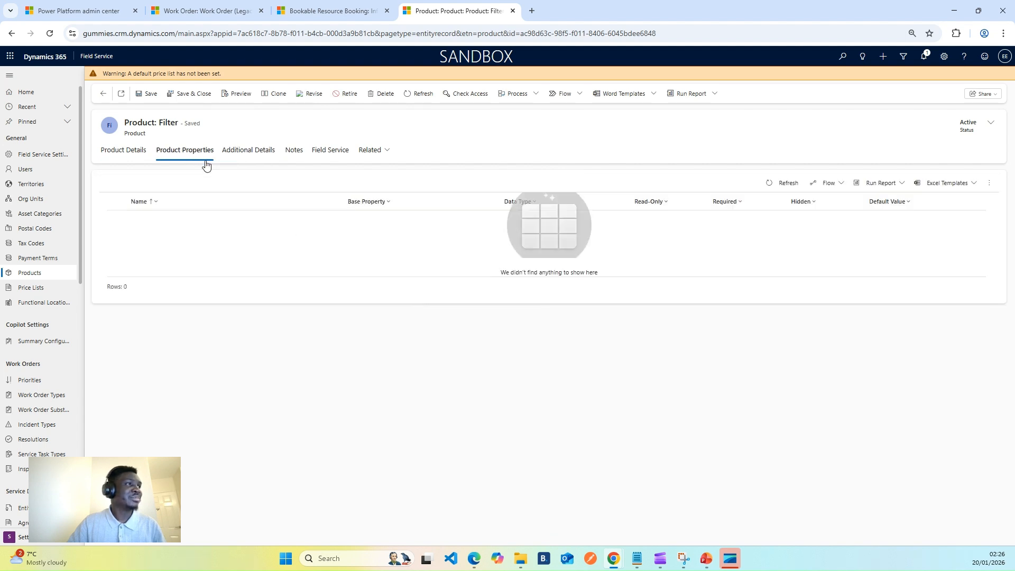
{"action": "left_click", "coordinate": [247, 154]}
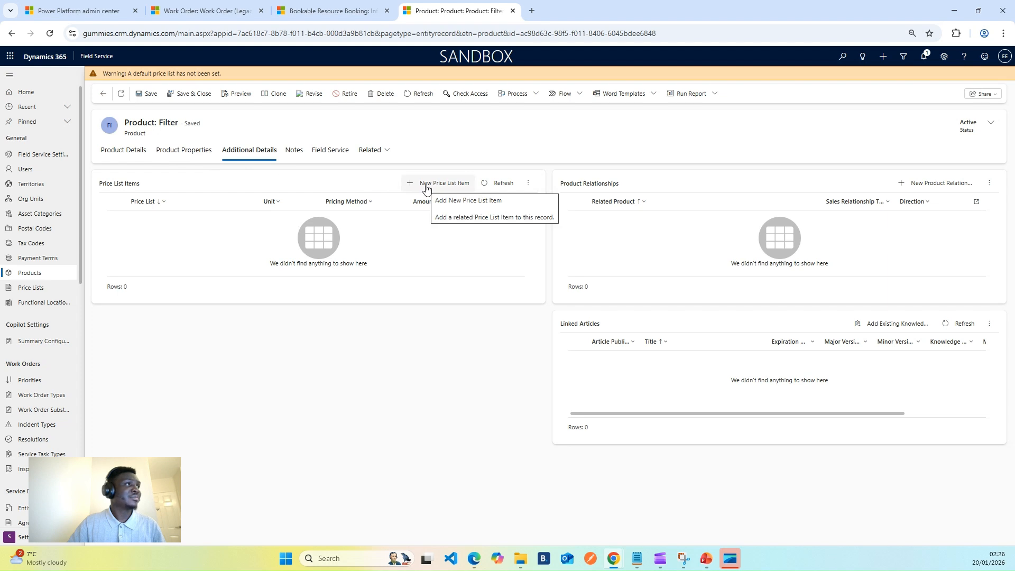
{"action": "left_click", "coordinate": [426, 183]}
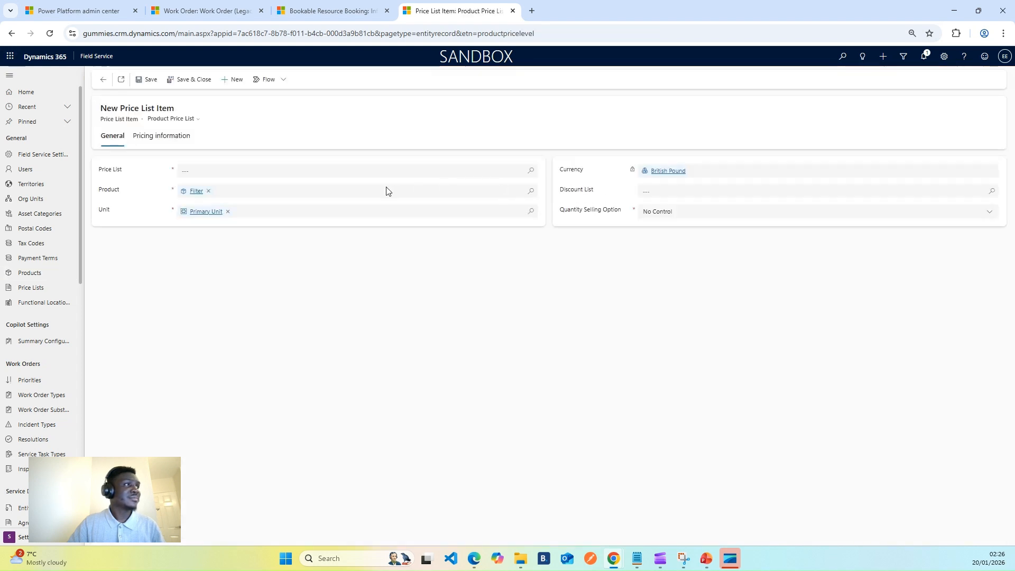
{"action": "left_click", "coordinate": [501, 172]}
{"action": "left_click", "coordinate": [531, 170]}
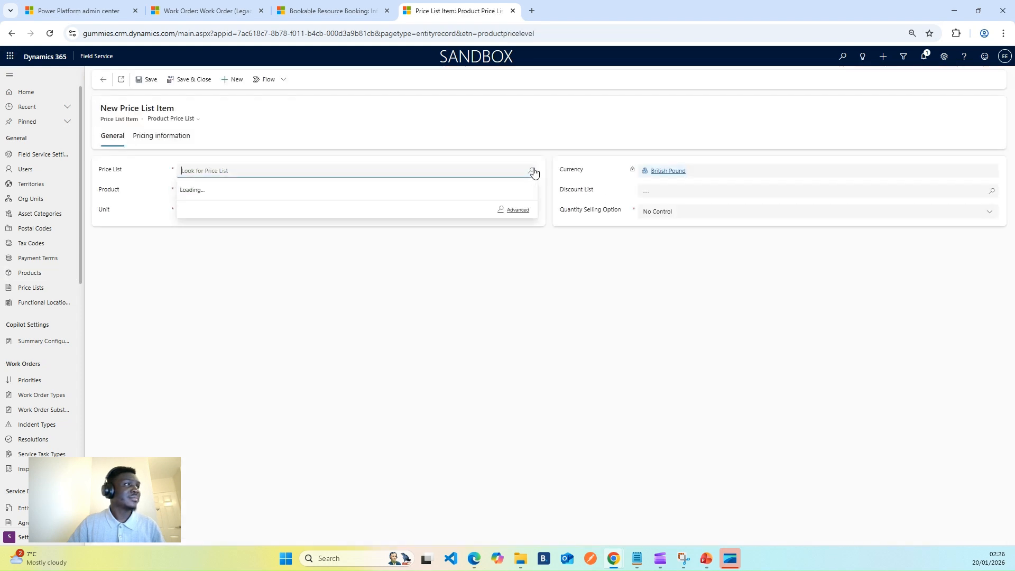
{"action": "left_click", "coordinate": [251, 206]}
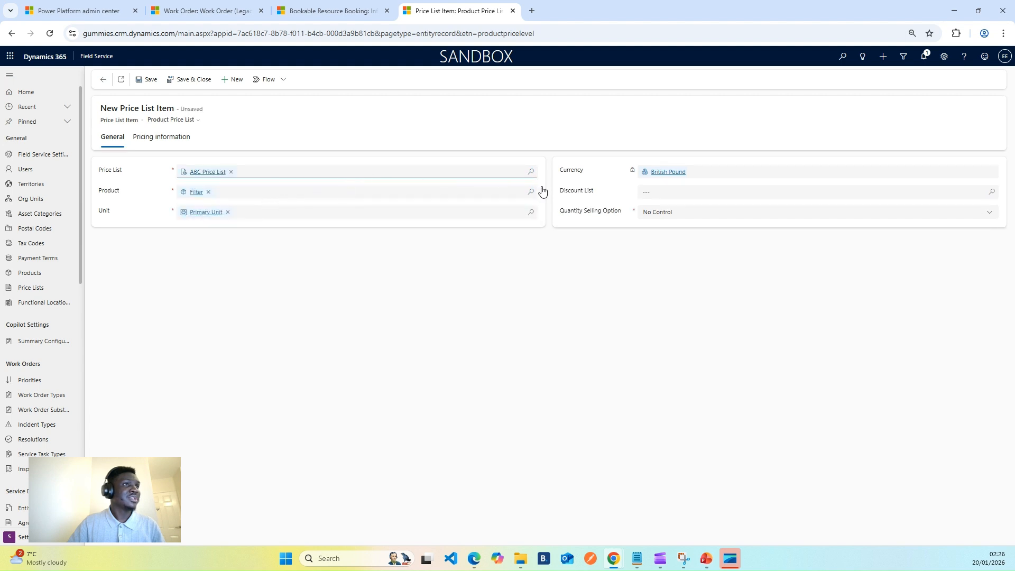
Set the price list item's amount to 1000 and save and close it
{"action": "left_click", "coordinate": [168, 139]}
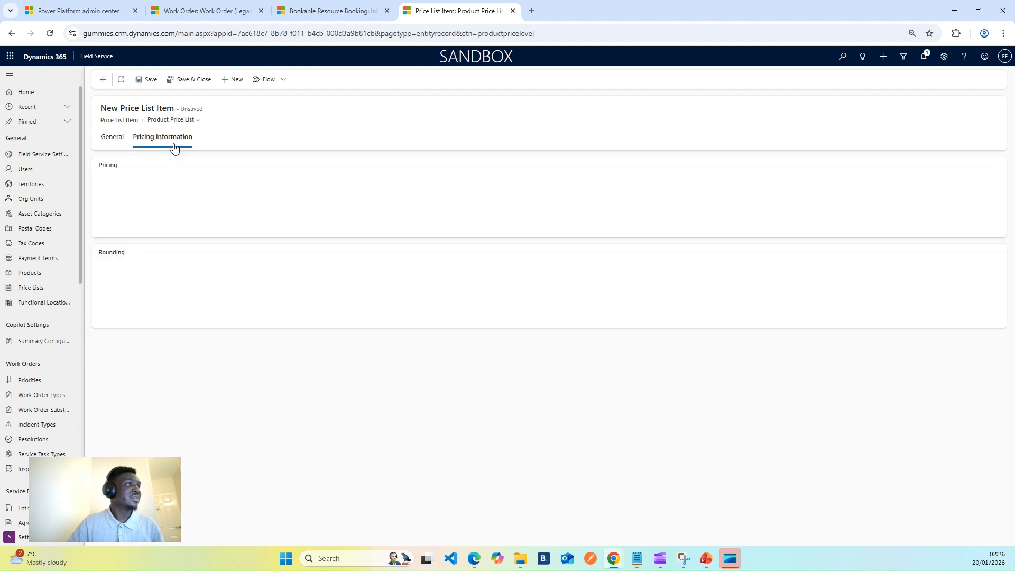
{"action": "left_click", "coordinate": [206, 207]}
{"action": "type", "text": "1000"}
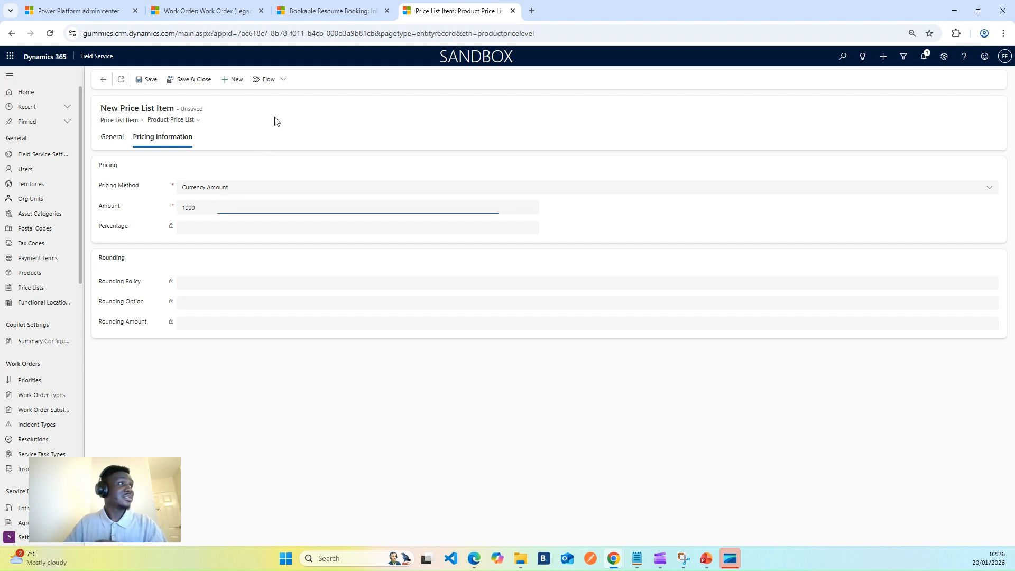
{"action": "left_click", "coordinate": [178, 80]}
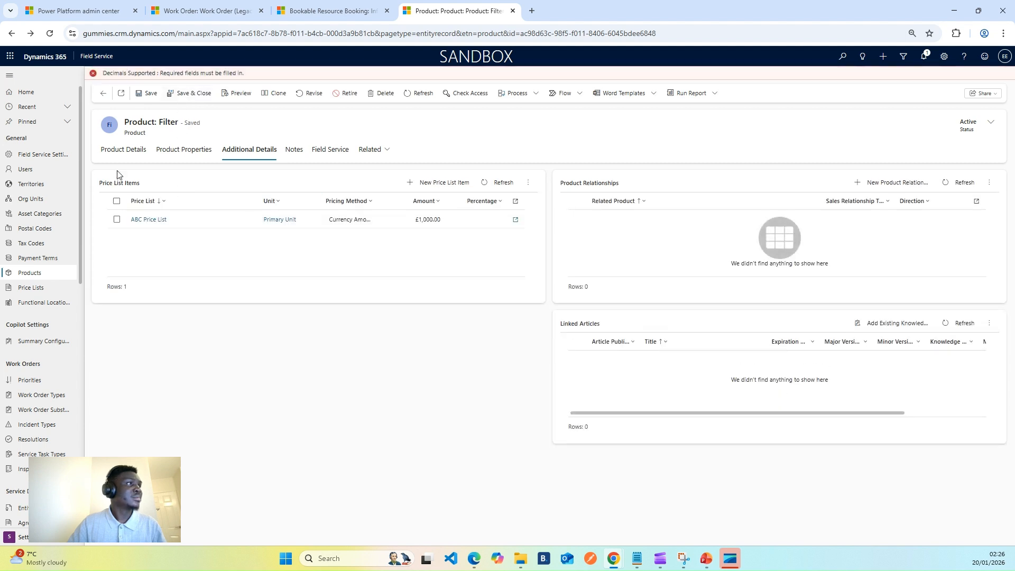
Set the Filter product's decimals supported to 1 and save and close the product
{"action": "left_click", "coordinate": [125, 150]}
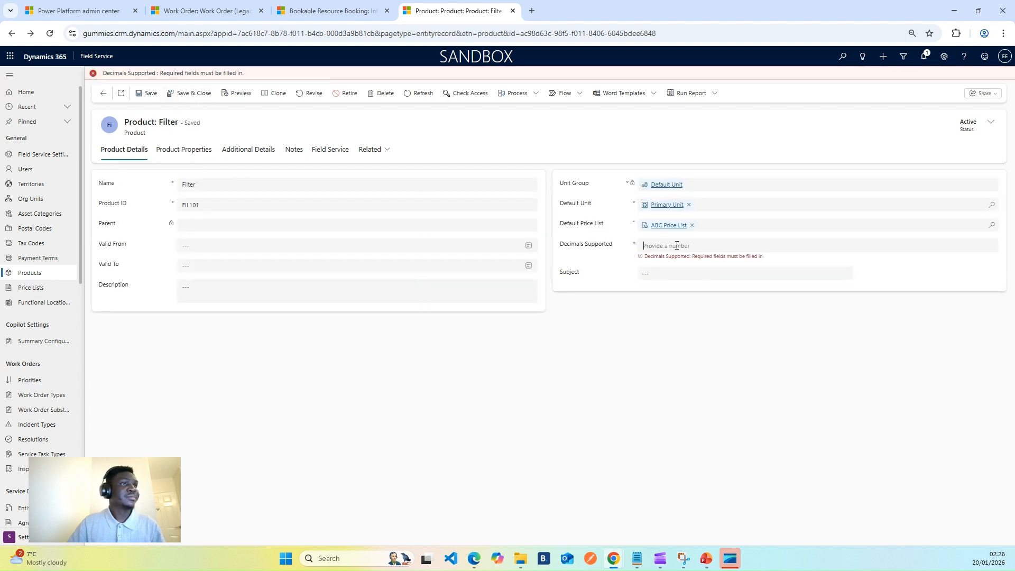
{"action": "left_click", "coordinate": [660, 244]}
{"action": "type", "text": "1"}
{"action": "left_click", "coordinate": [628, 352]}
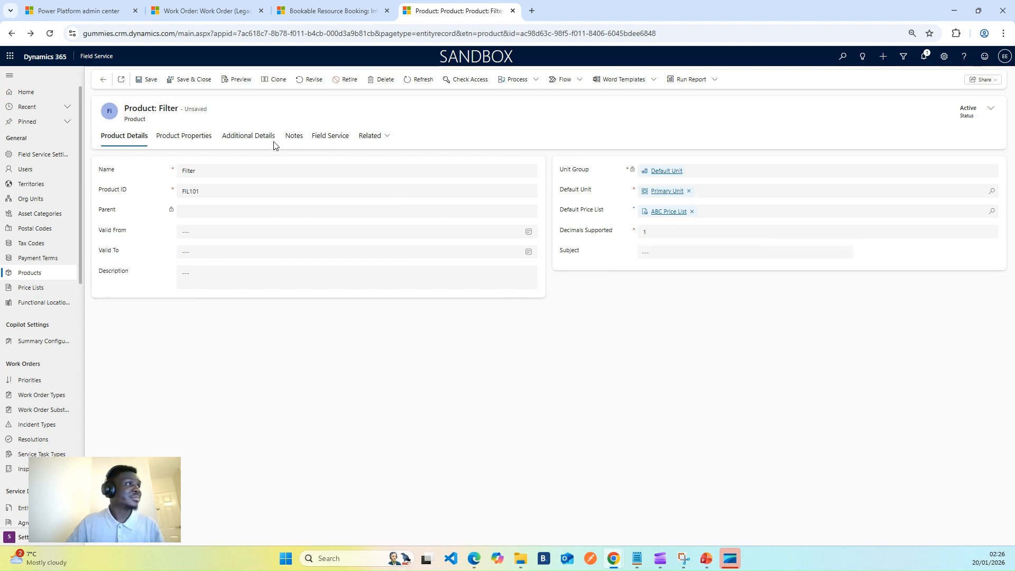
{"action": "left_click", "coordinate": [191, 80]}
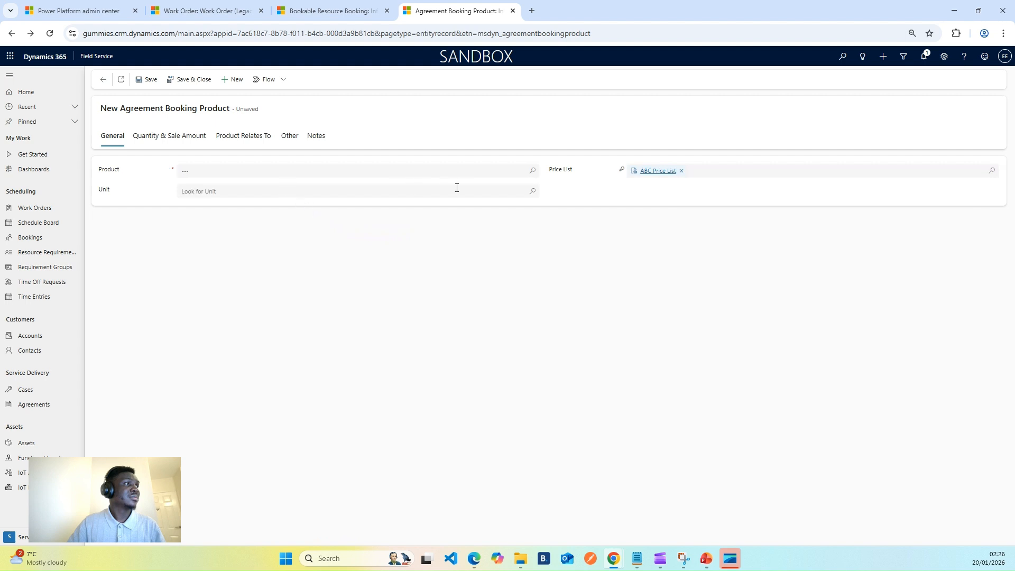
Select Filter as the agreement booking product and try to save it
{"action": "left_click", "coordinate": [529, 175]}
{"action": "left_click", "coordinate": [217, 206]}
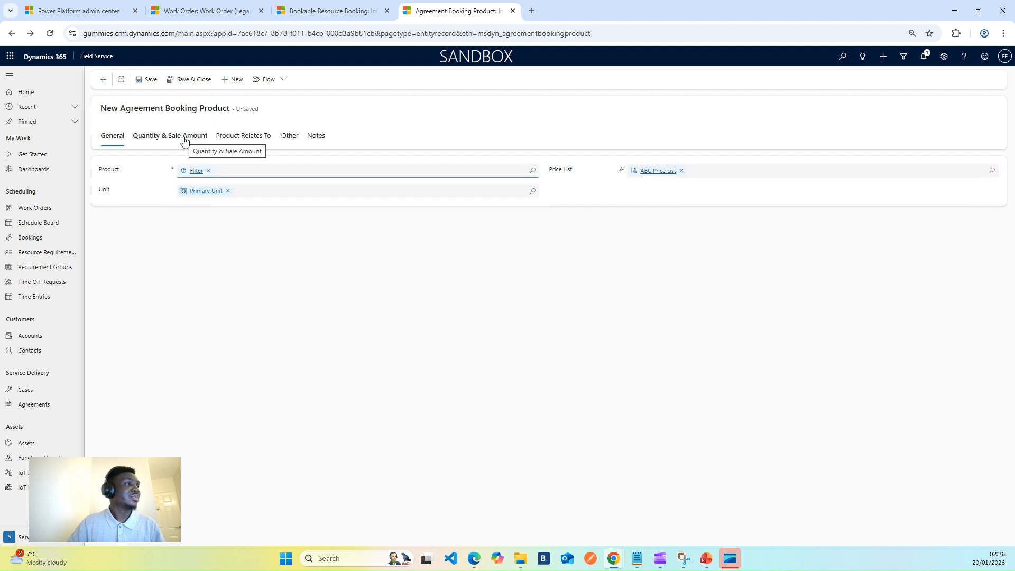
{"action": "left_click", "coordinate": [149, 81]}
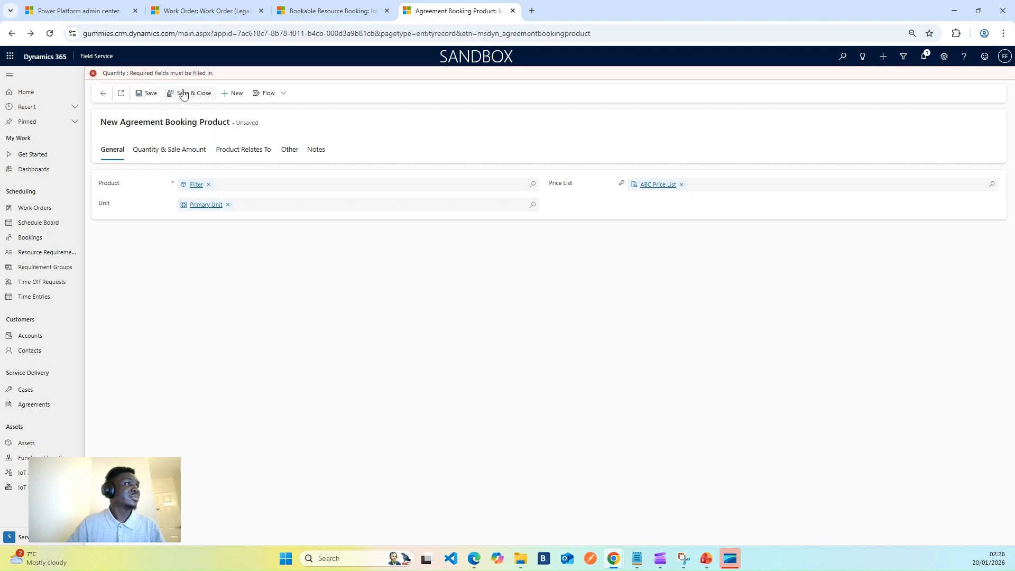
Set the booking product's quantity to 2 and save it
{"action": "left_click", "coordinate": [158, 153]}
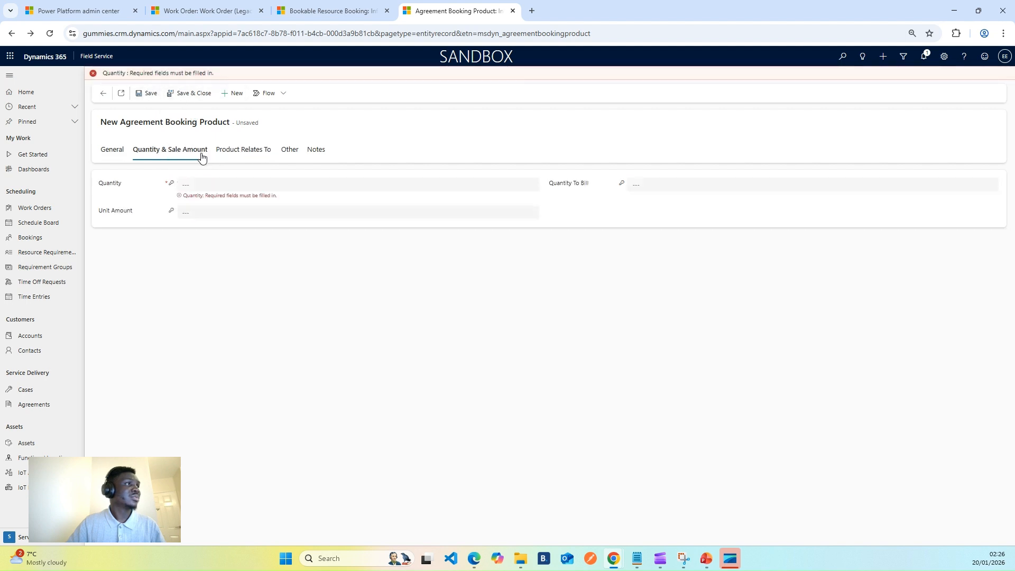
{"action": "left_click", "coordinate": [251, 183]}
{"action": "type", "text": "2"}
{"action": "left_click", "coordinate": [280, 309]}
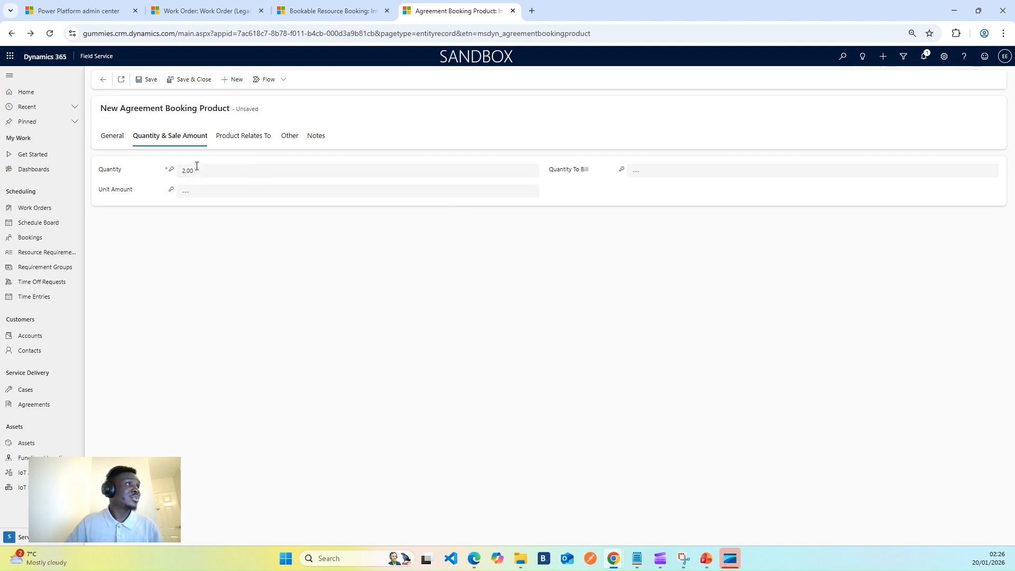
{"action": "left_click", "coordinate": [150, 82]}
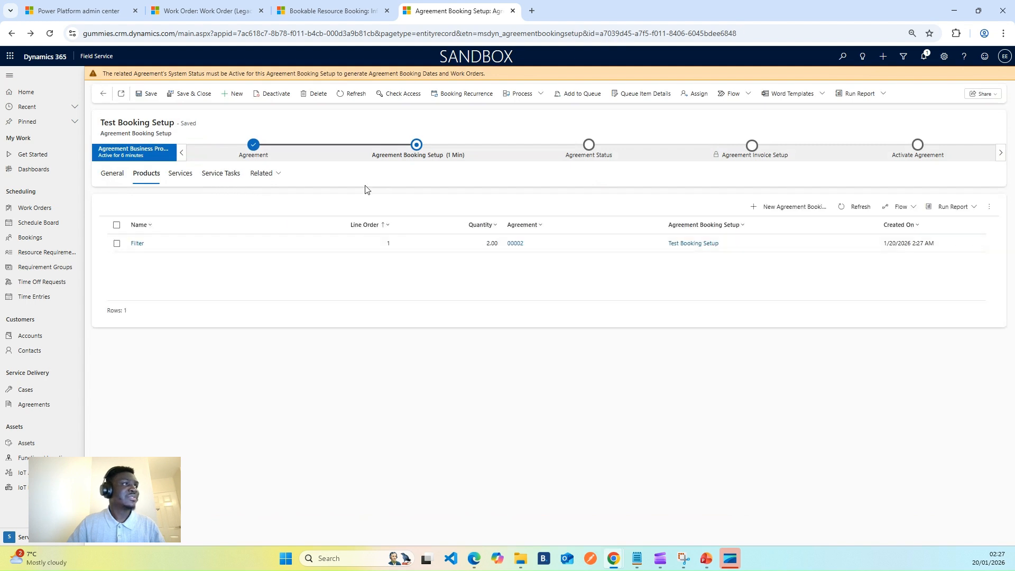
Advance the agreement process from the booking setup stage to the Agreement Status stage
{"action": "left_click", "coordinate": [195, 176]}
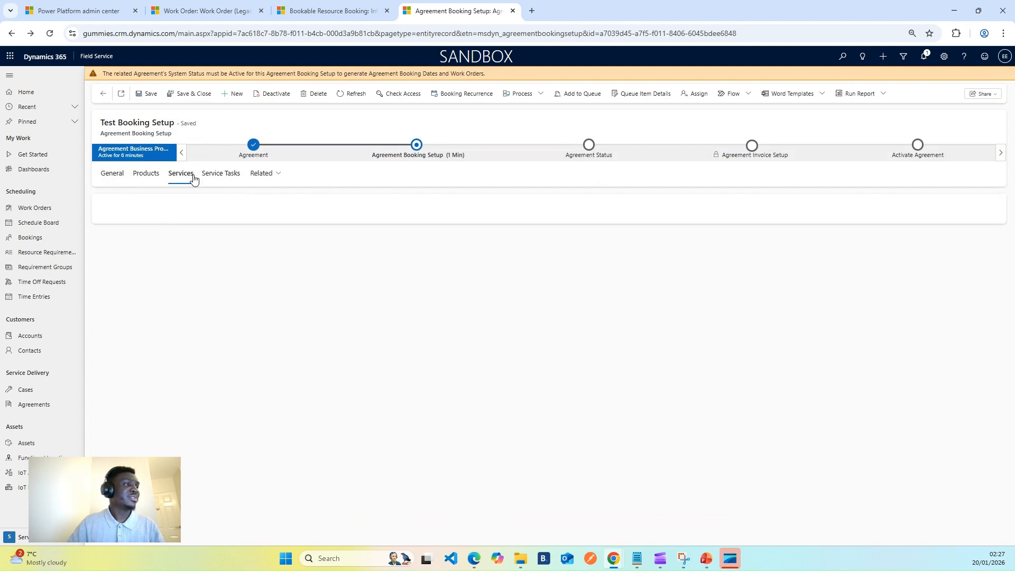
{"action": "left_click", "coordinate": [228, 179]}
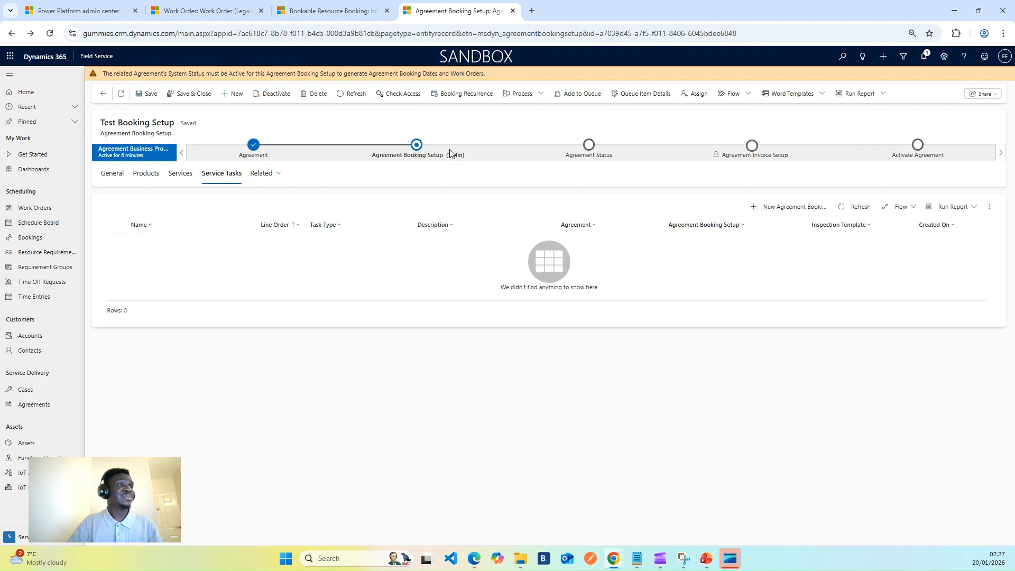
{"action": "left_click", "coordinate": [418, 156]}
{"action": "left_click", "coordinate": [493, 309]}
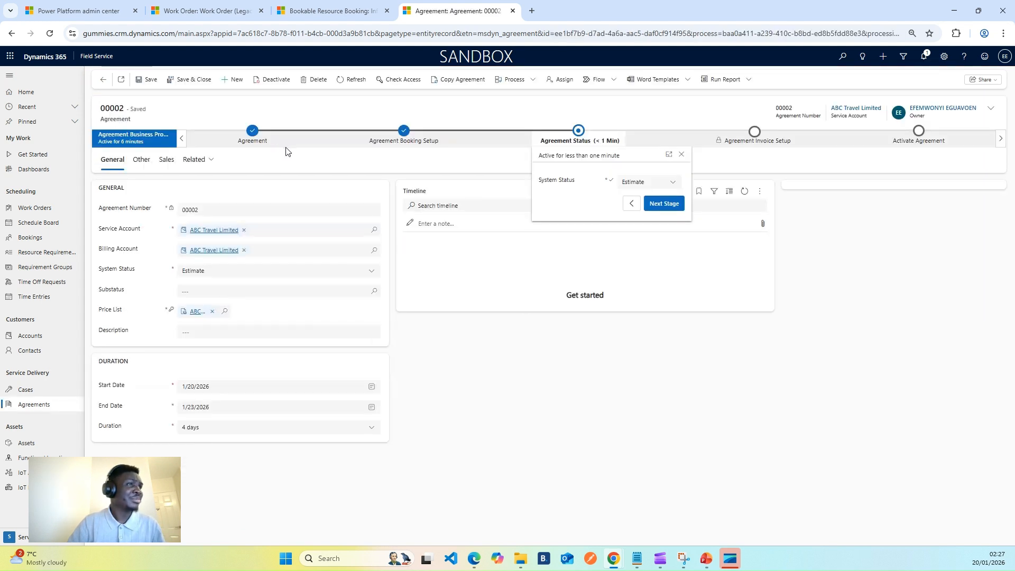
Set the agreement's system status to Active, move to the next stage and create a new invoice setup
{"action": "left_click", "coordinate": [639, 183]}
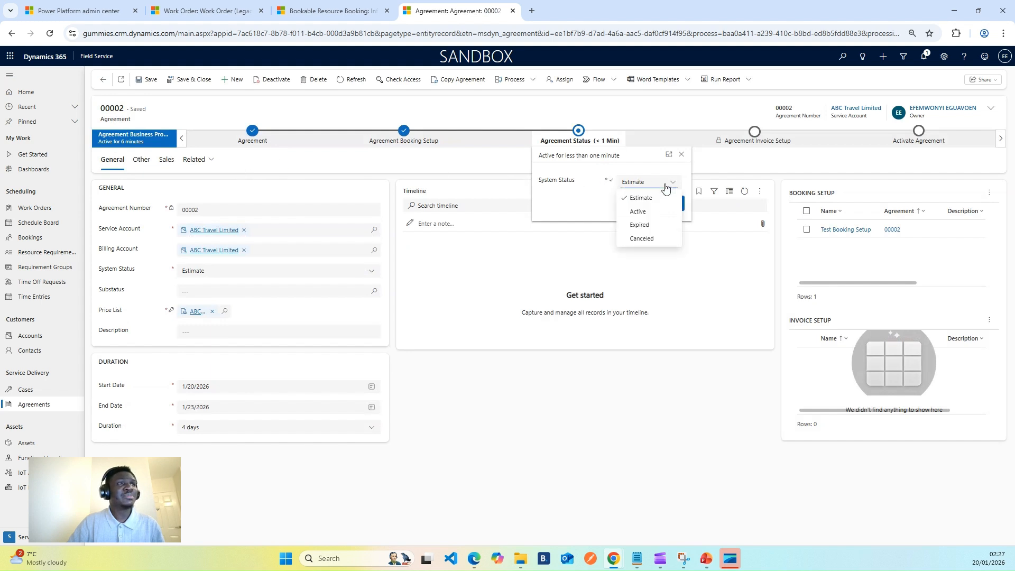
{"action": "left_click", "coordinate": [650, 212]}
{"action": "left_click", "coordinate": [657, 209]}
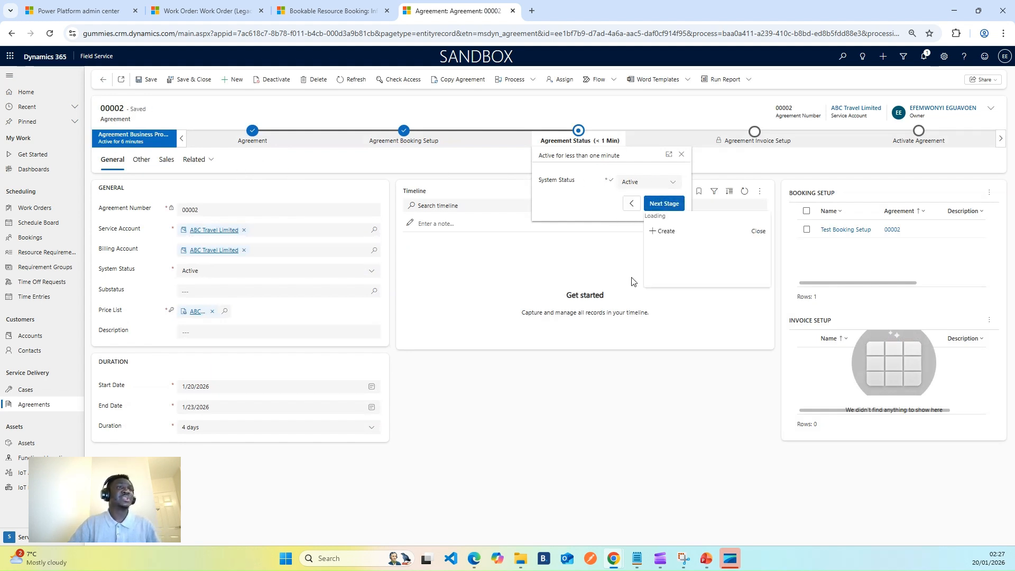
{"action": "left_click", "coordinate": [662, 232]}
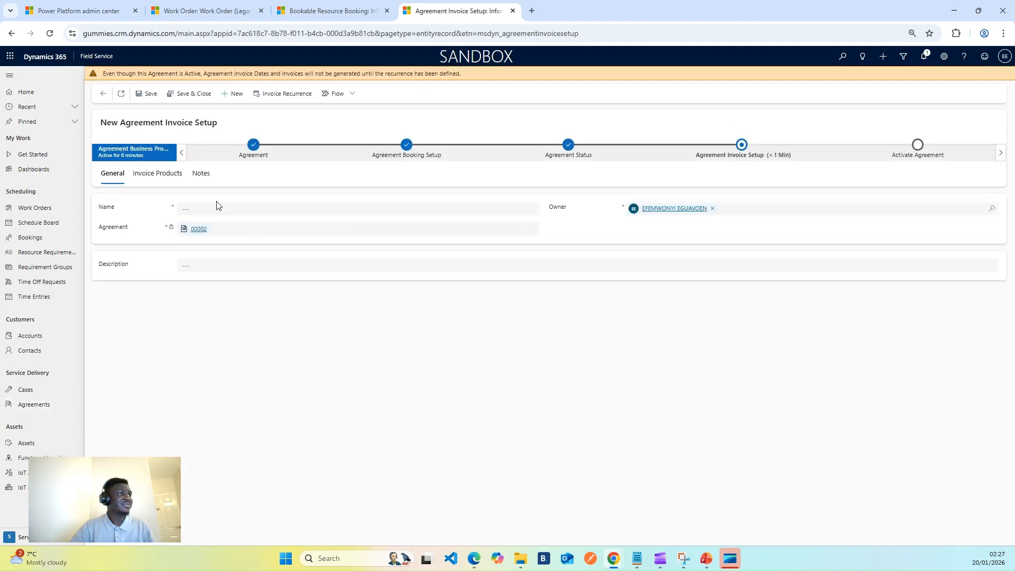
Name the agreement invoice setup Test Invoice
{"action": "left_click", "coordinate": [222, 208]}
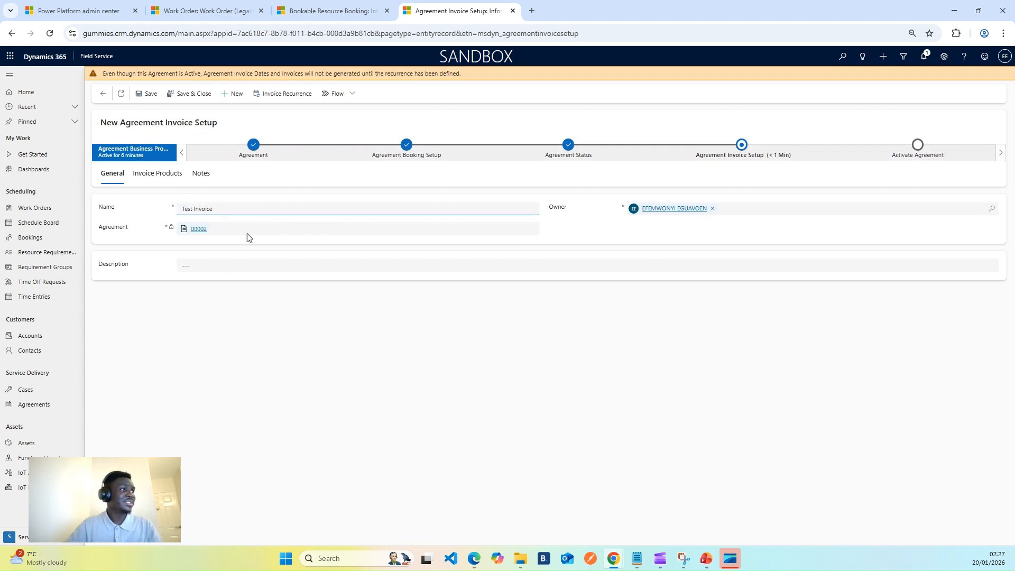
{"action": "left_click", "coordinate": [421, 349]}
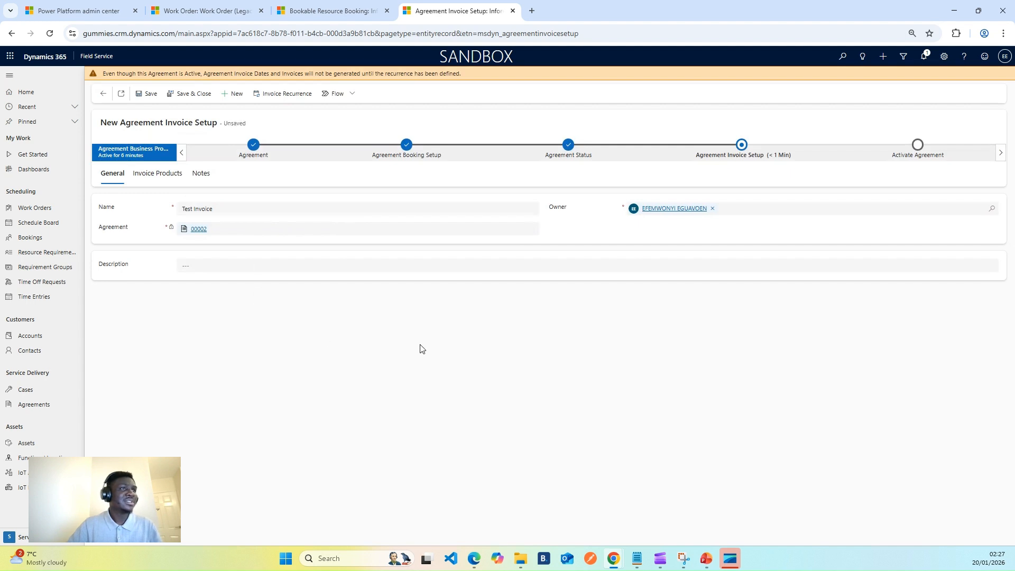
Save the invoice setup and add the Filter product as an agreement invoice product
{"action": "left_click", "coordinate": [165, 178]}
{"action": "left_click", "coordinate": [140, 95]}
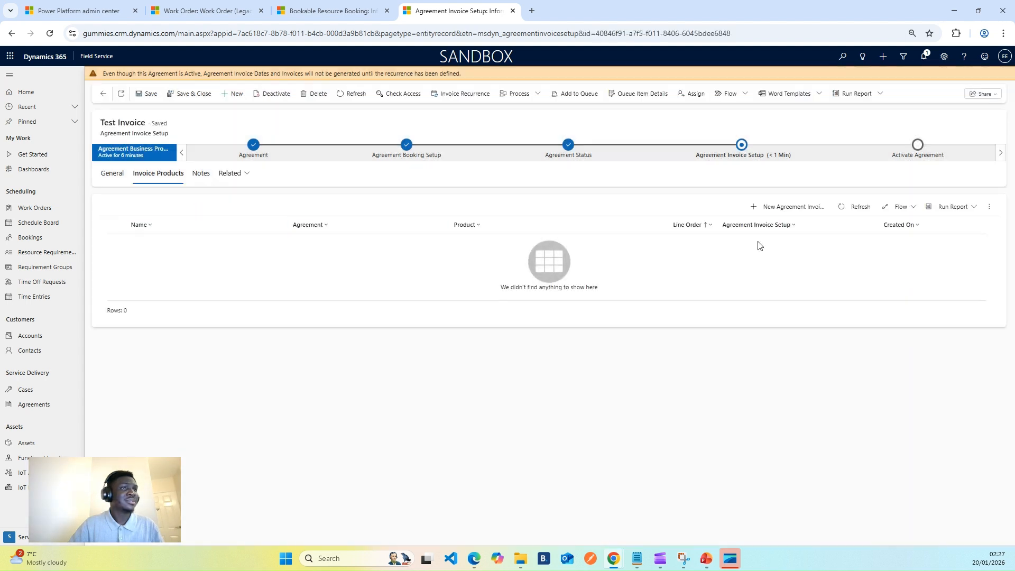
{"action": "left_click", "coordinate": [787, 207]}
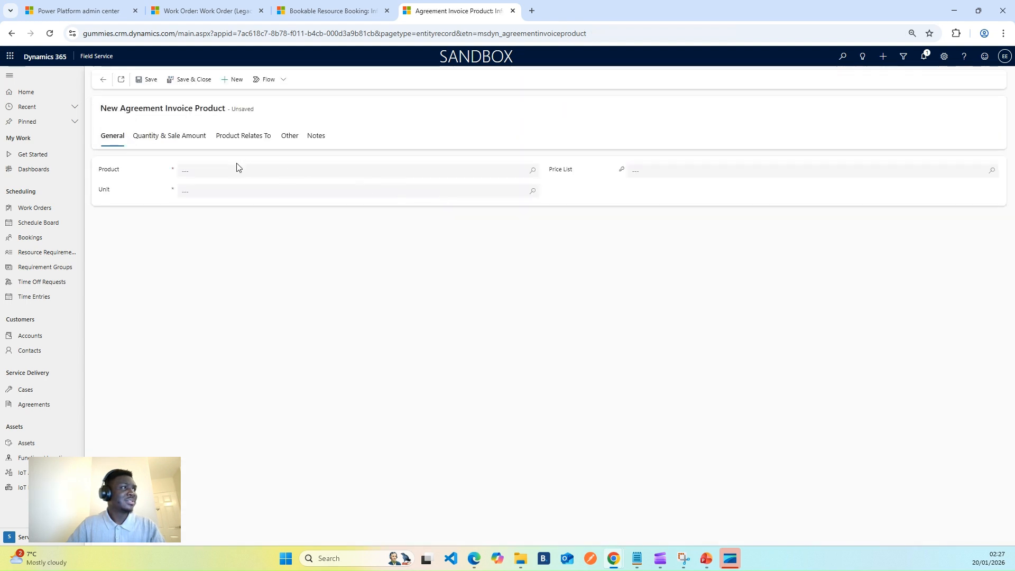
{"action": "left_click", "coordinate": [236, 169]}
{"action": "left_click", "coordinate": [231, 206]}
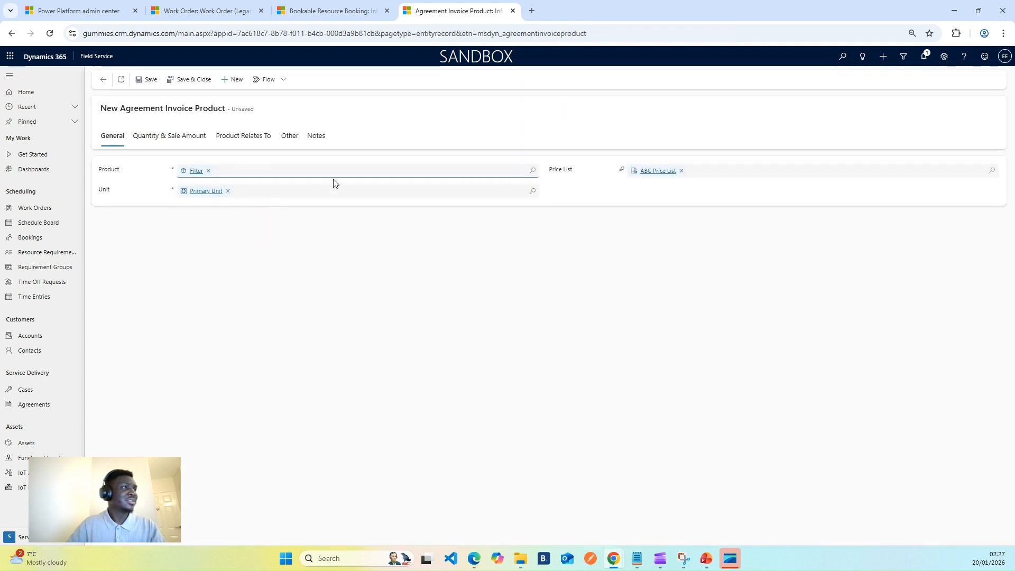
{"action": "left_click", "coordinate": [178, 137]}
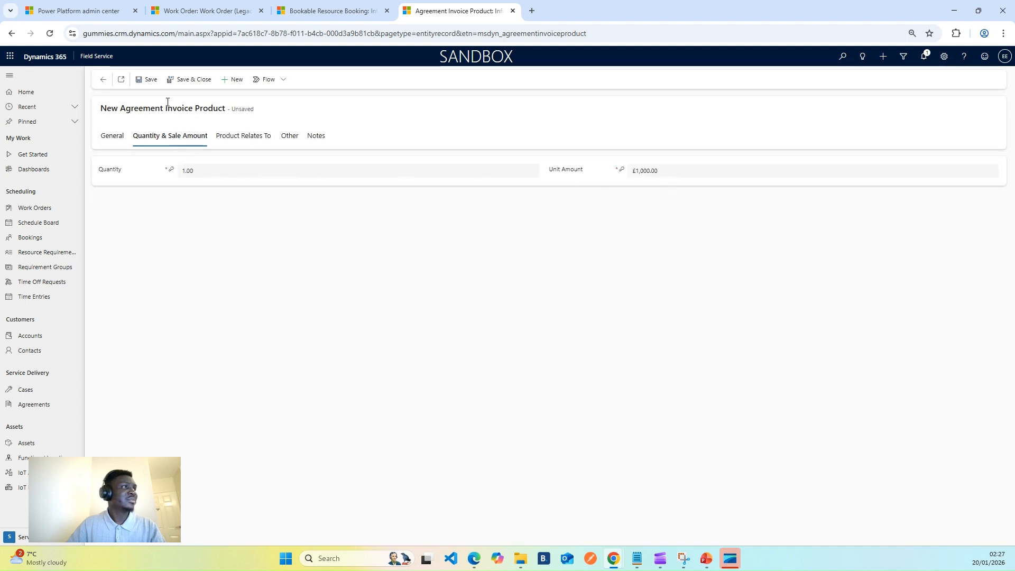
{"action": "left_click", "coordinate": [193, 80]}
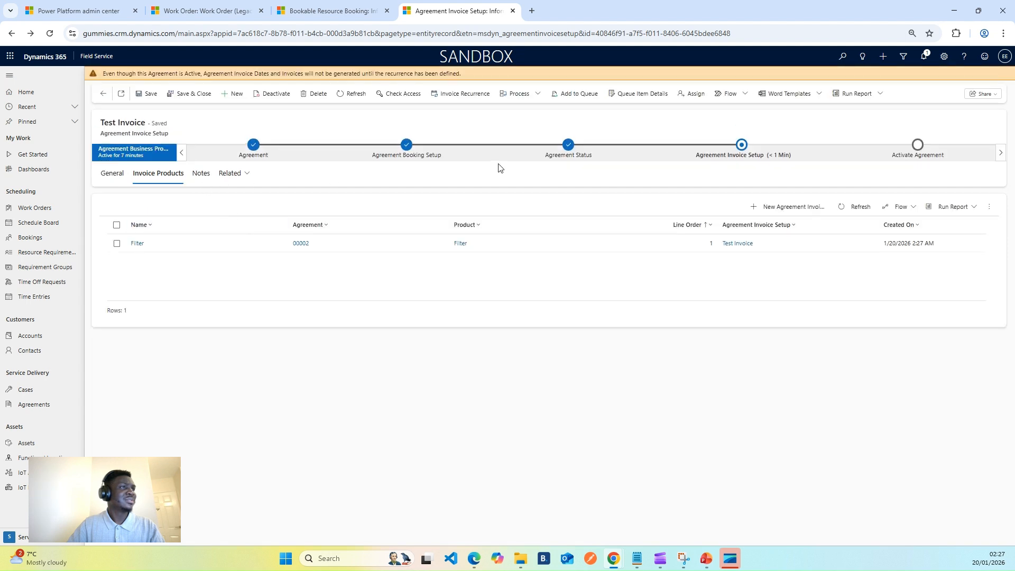
Advance the agreement process to the Activate Agreement stage and finish the business process
{"action": "left_click", "coordinate": [739, 151]}
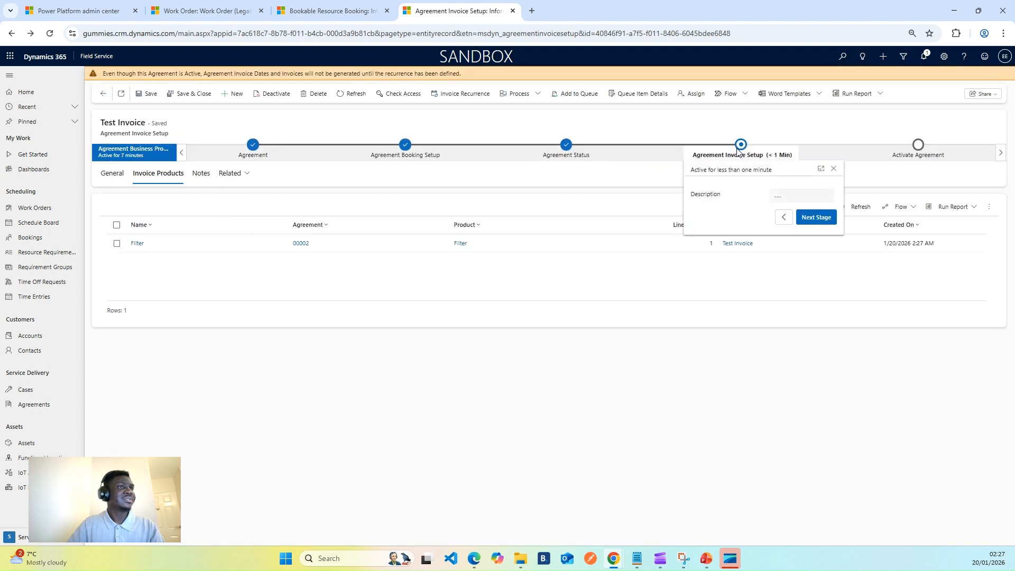
{"action": "left_click", "coordinate": [109, 176]}
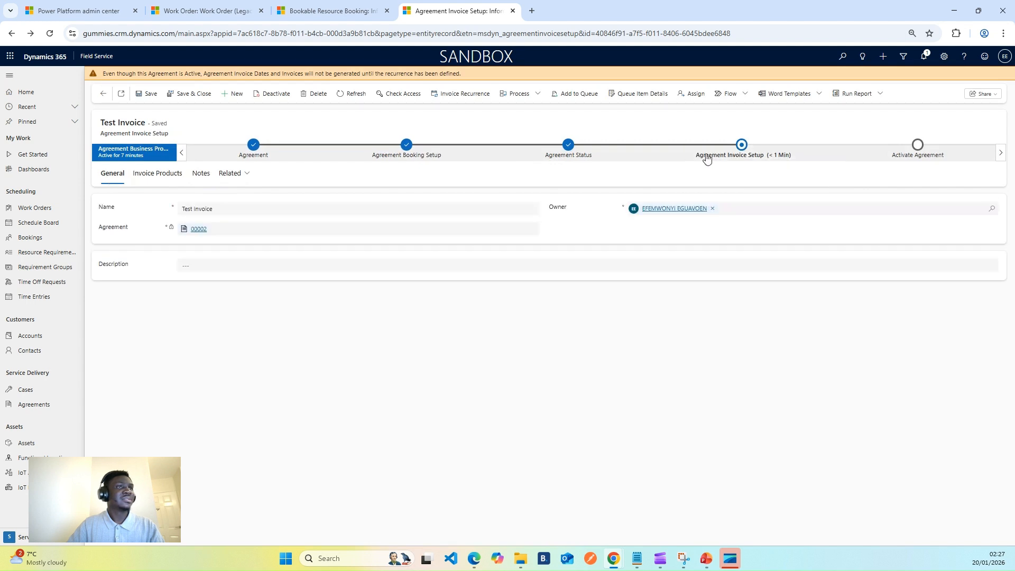
{"action": "left_click", "coordinate": [729, 157]}
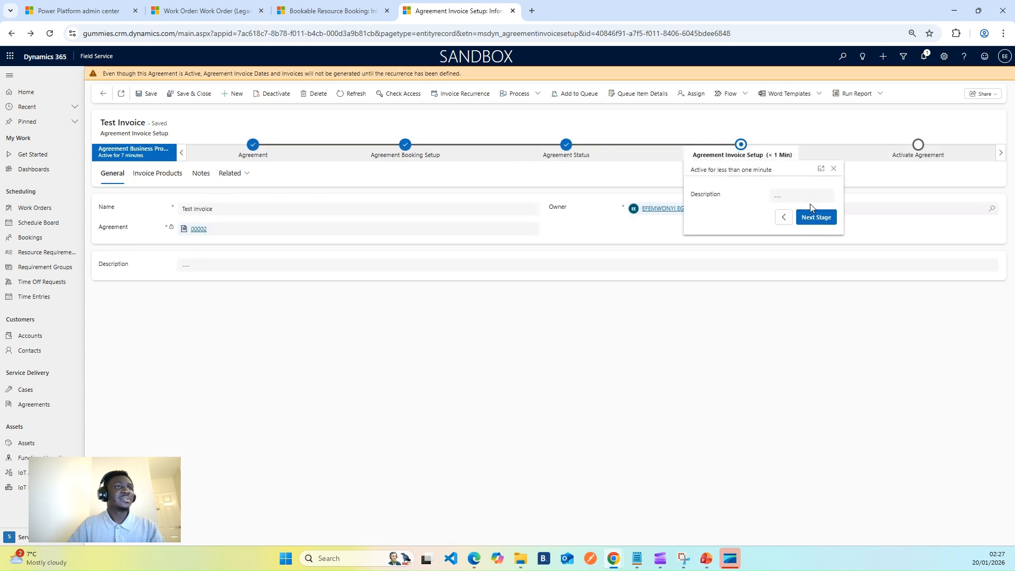
{"action": "left_click", "coordinate": [817, 218]}
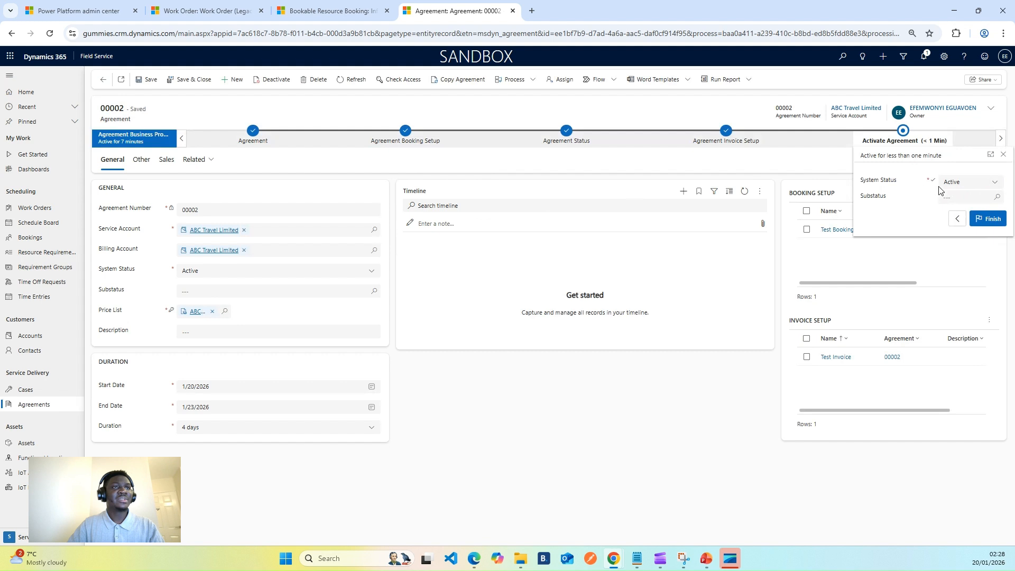
{"action": "left_click", "coordinate": [996, 198]}
{"action": "left_click", "coordinate": [905, 196]}
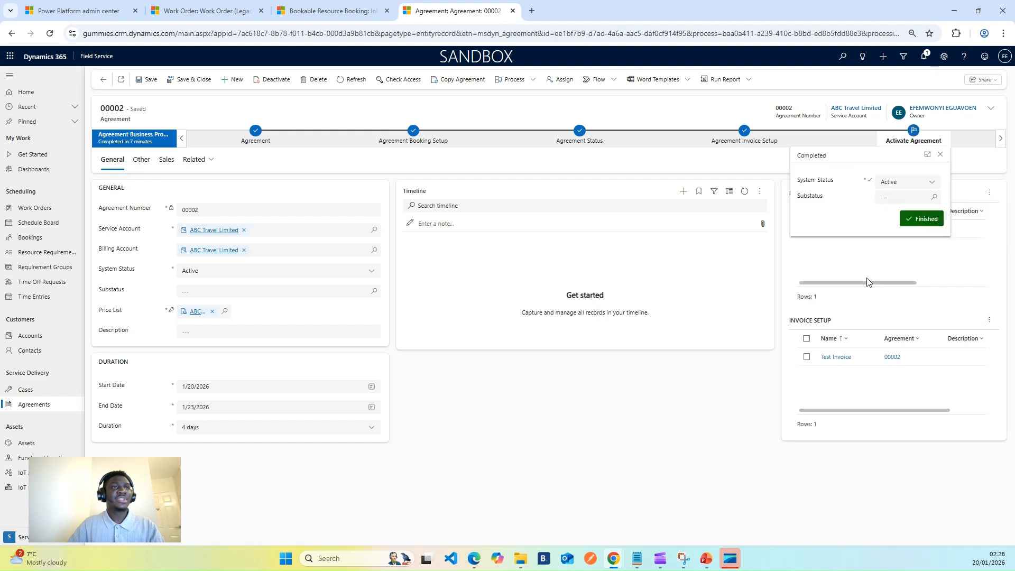
{"action": "left_click", "coordinate": [627, 398]}
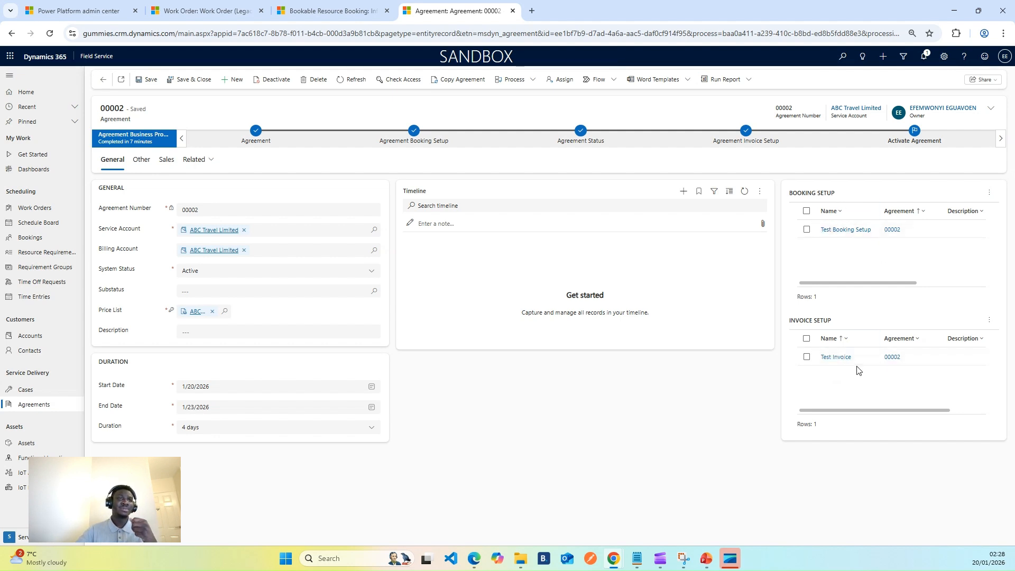
Open the Test Booking Setup from the agreement and view its related booking dates
{"action": "left_click", "coordinate": [987, 193]}
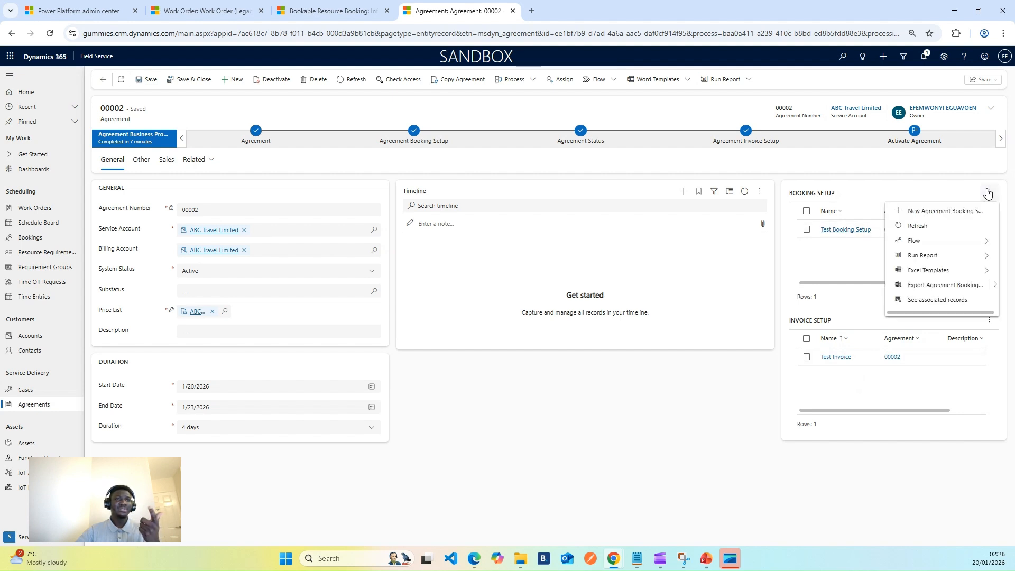
{"action": "left_click", "coordinate": [841, 186]}
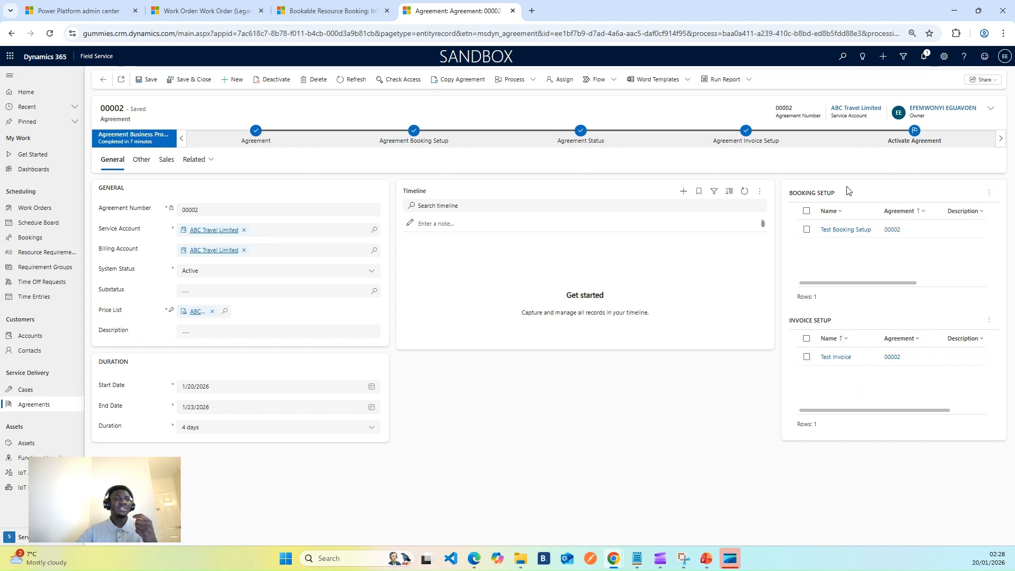
{"action": "left_click", "coordinate": [844, 233]}
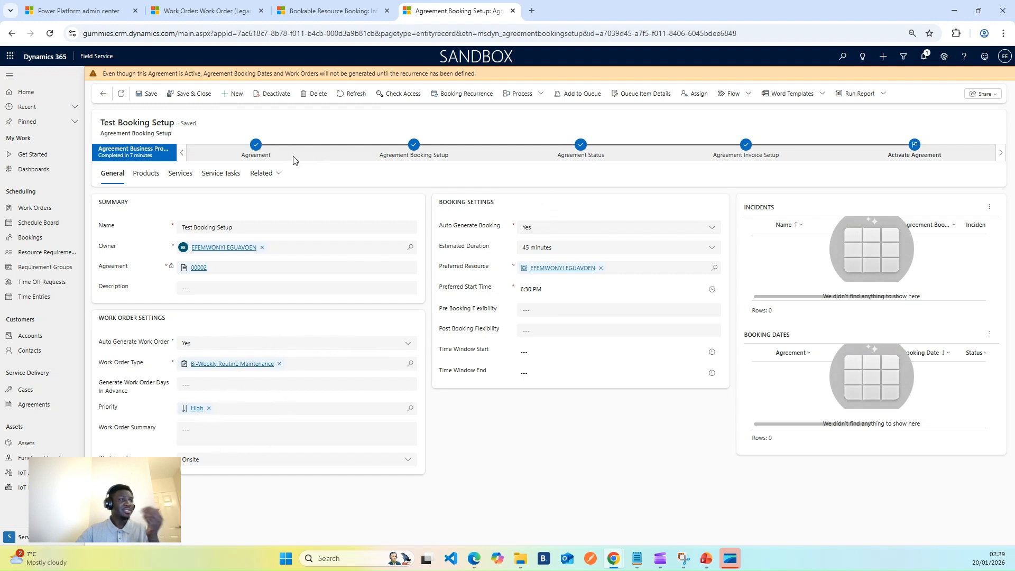
{"action": "left_click", "coordinate": [267, 174]}
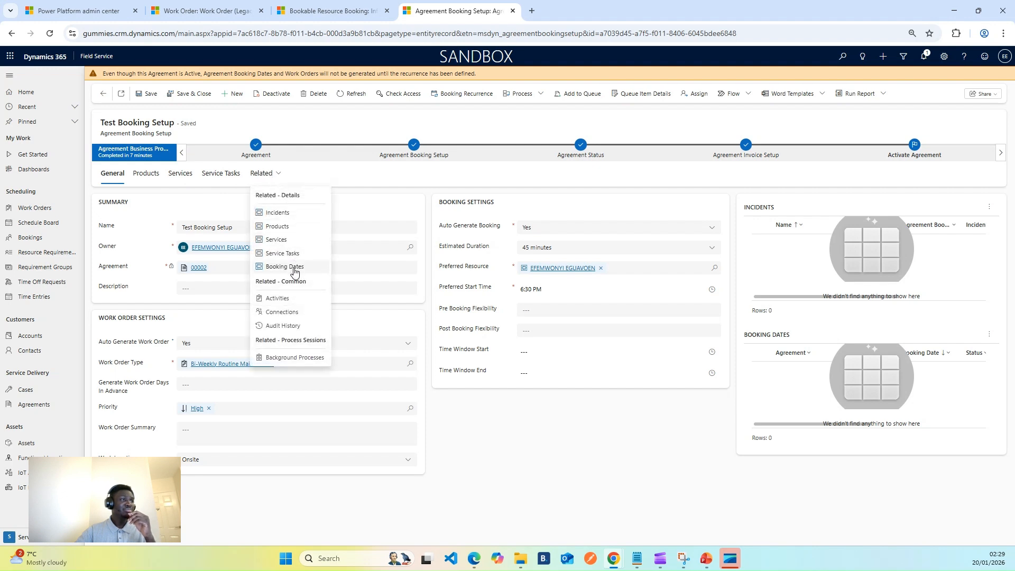
{"action": "left_click", "coordinate": [295, 268]}
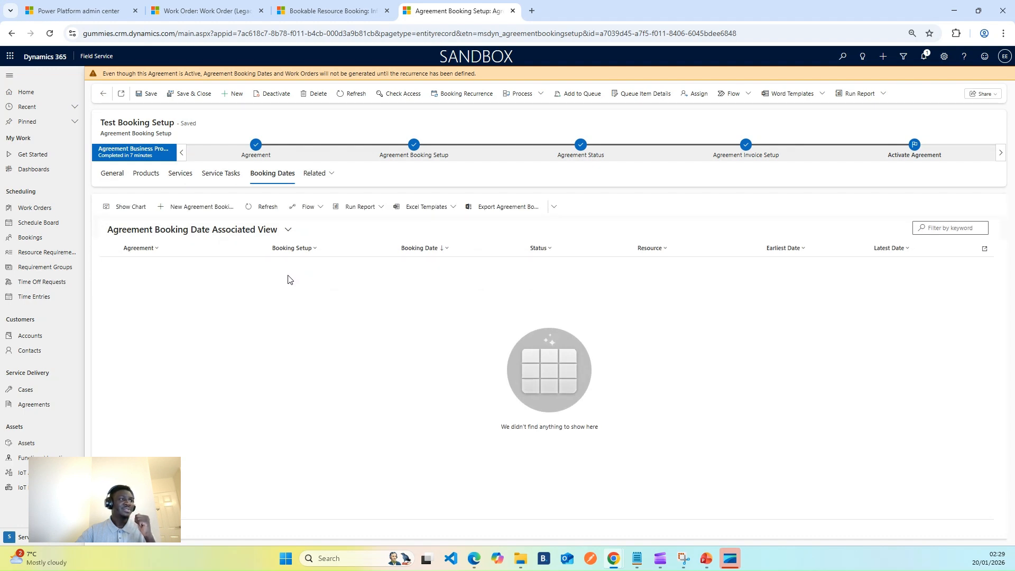
{"action": "left_click", "coordinate": [259, 208]}
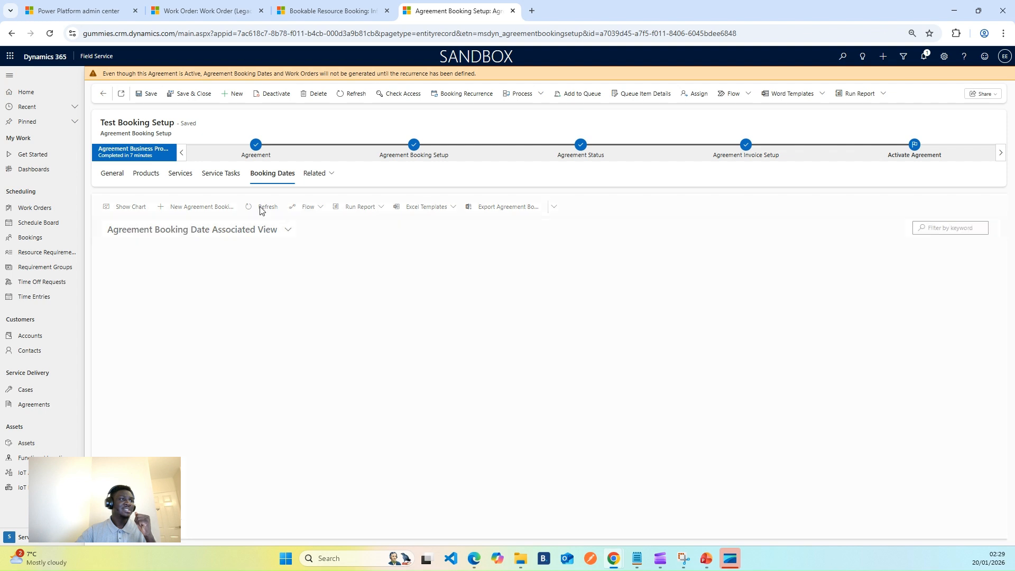
{"action": "left_click", "coordinate": [260, 210]}
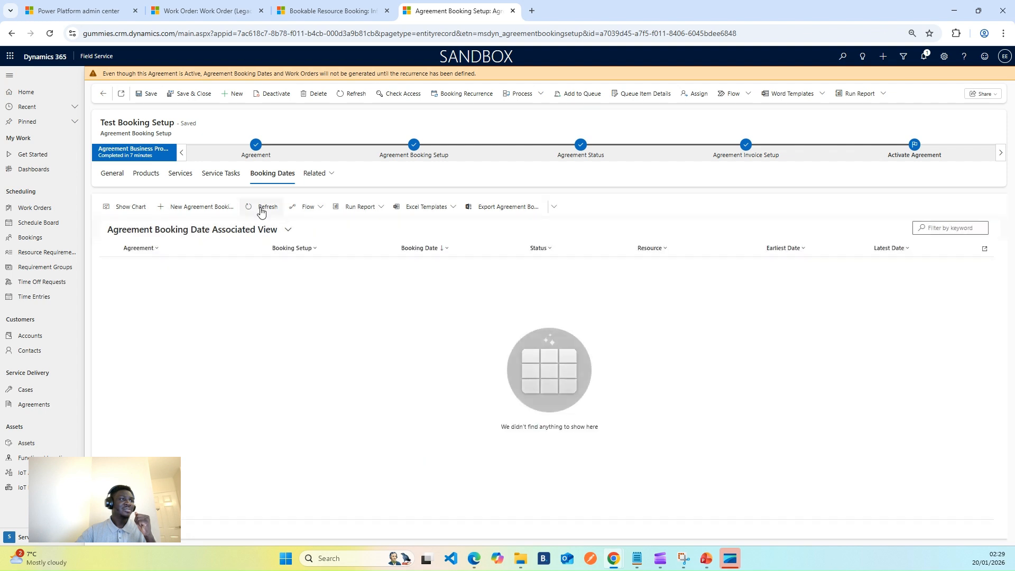
{"action": "left_click", "coordinate": [260, 210]}
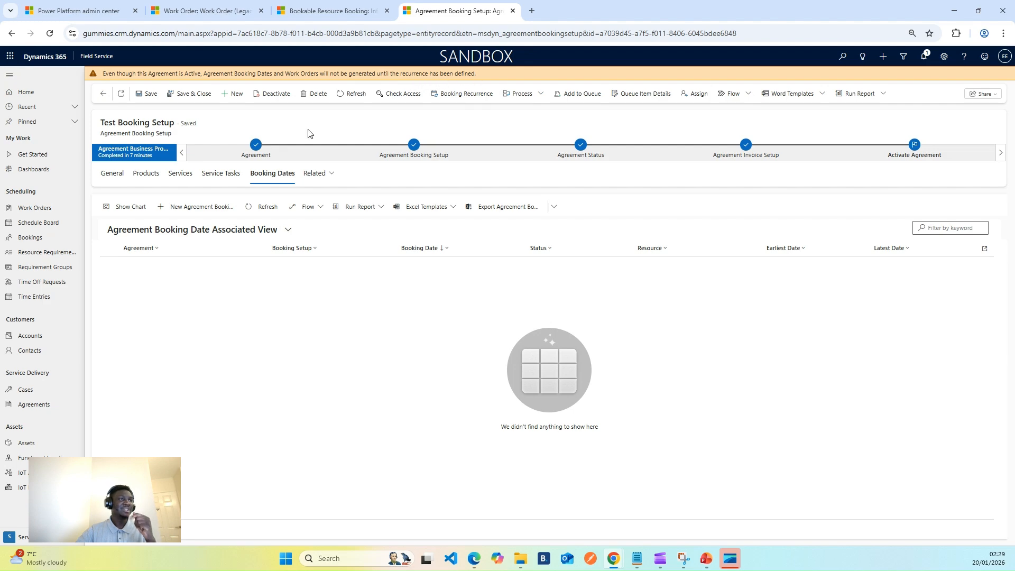
Define the booking recurrence as daily, every 1 day, from 1/20/2026 ending by 1/23/2026, and refresh the record
{"action": "left_click", "coordinate": [452, 95]}
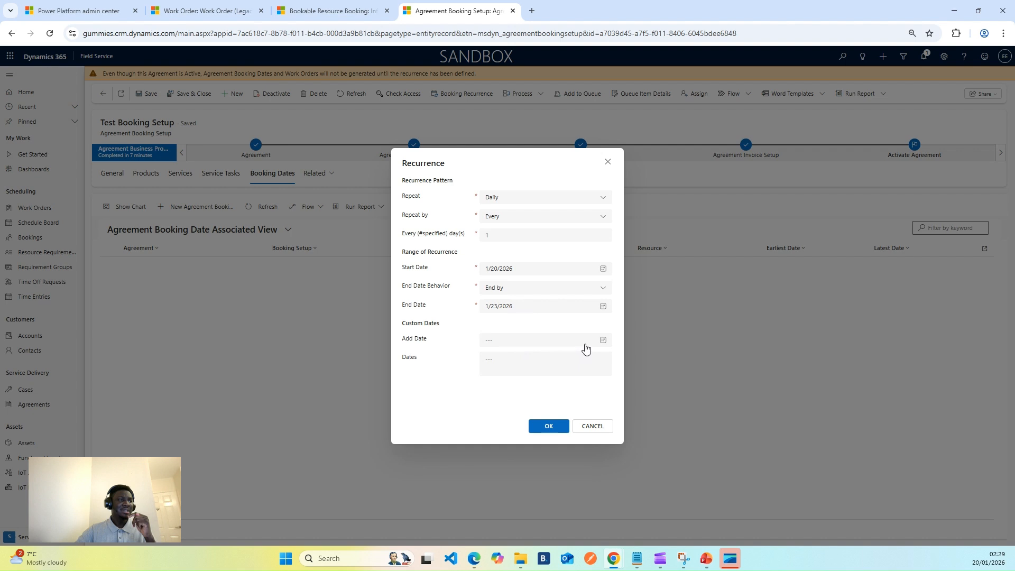
{"action": "left_click", "coordinate": [546, 428]}
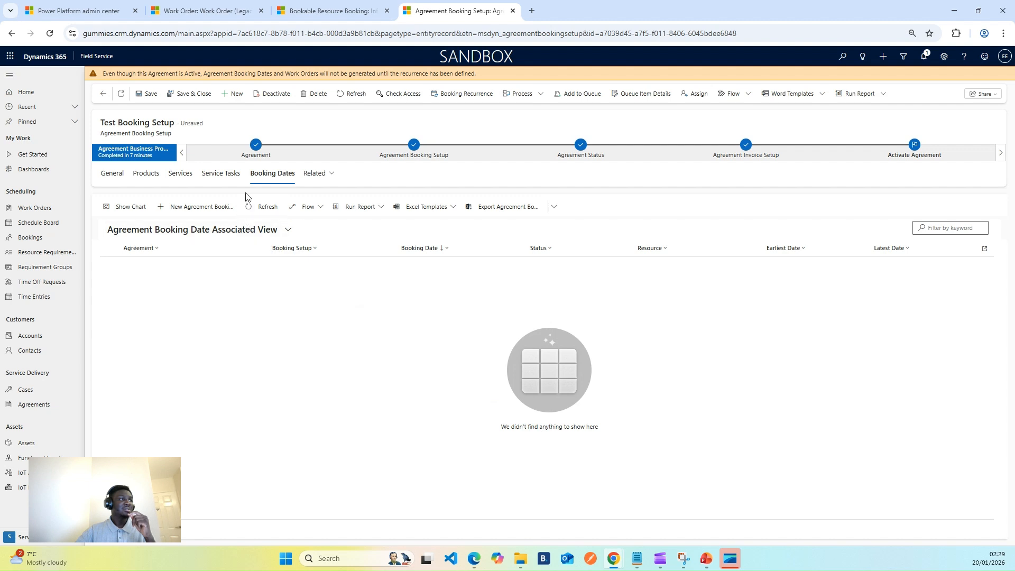
{"action": "left_click", "coordinate": [345, 93]}
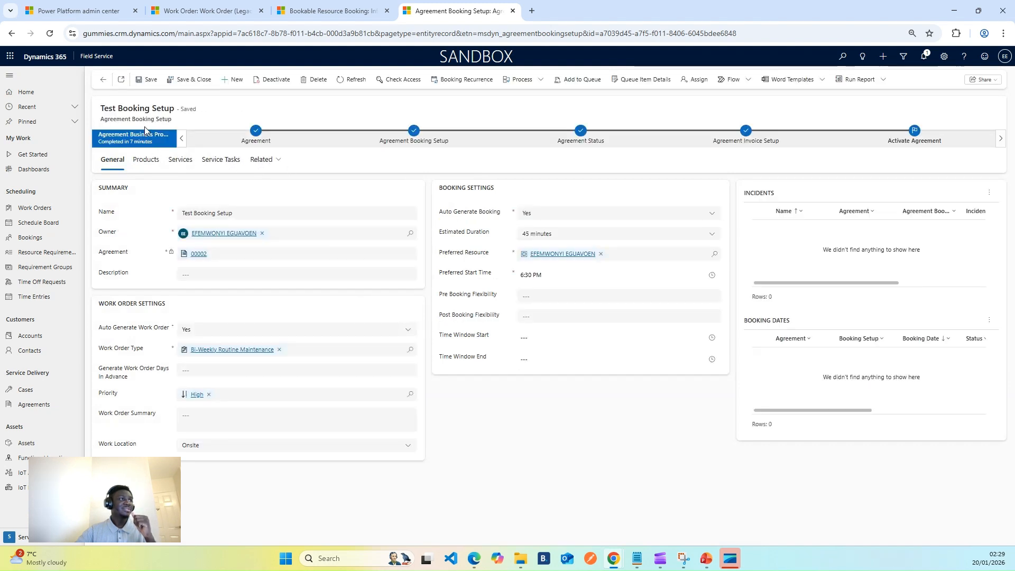
Reopen the booking setup through the agreement's related booking setups and check its booking dates
{"action": "left_click", "coordinate": [103, 80]}
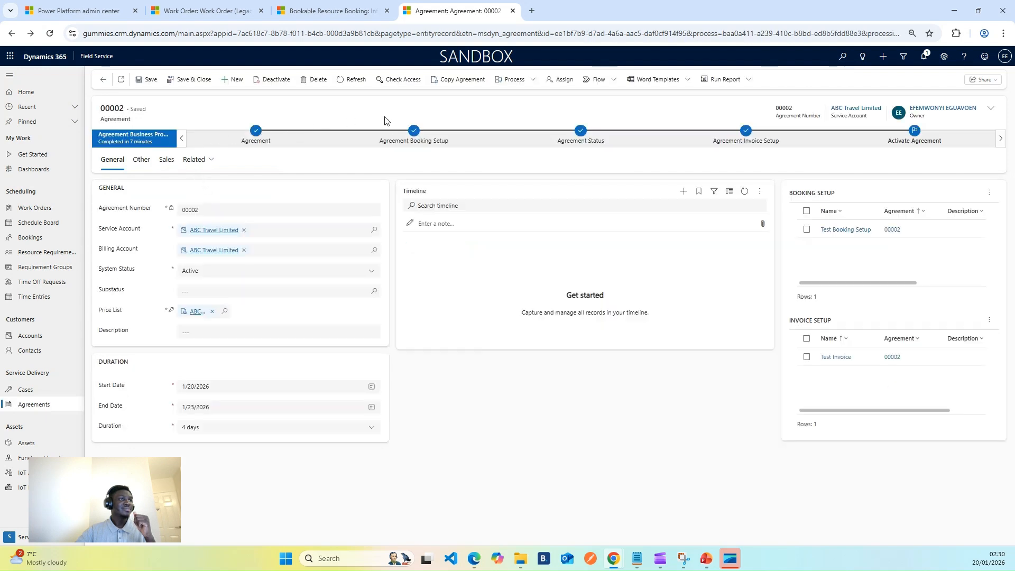
{"action": "left_click", "coordinate": [194, 160]}
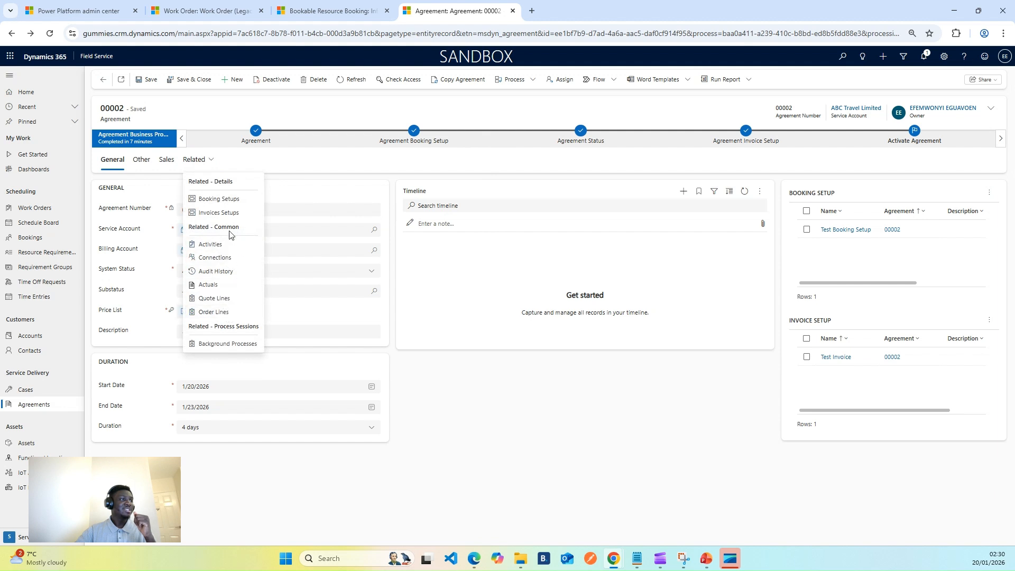
{"action": "left_click", "coordinate": [230, 199]}
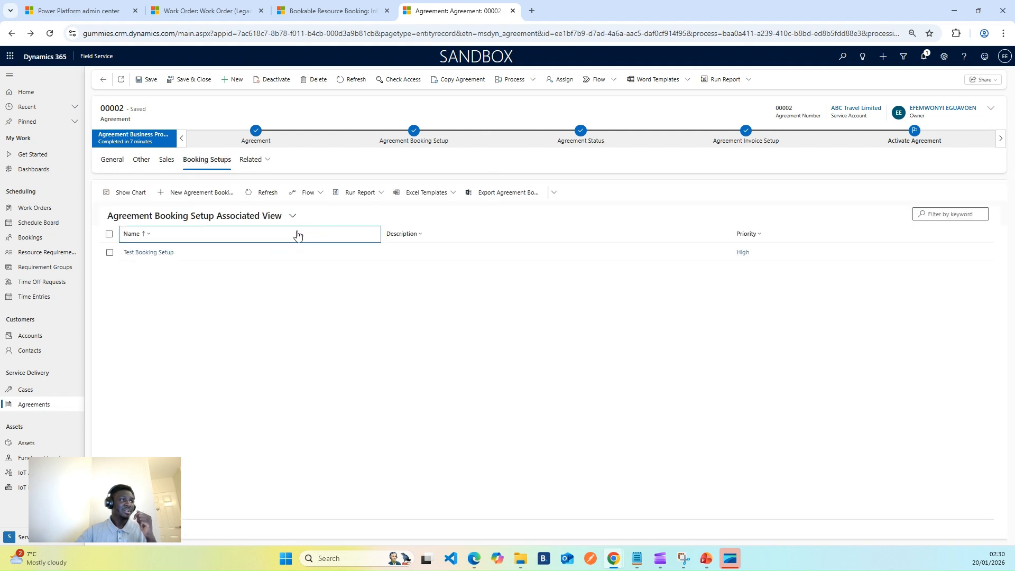
{"action": "left_click", "coordinate": [169, 255]}
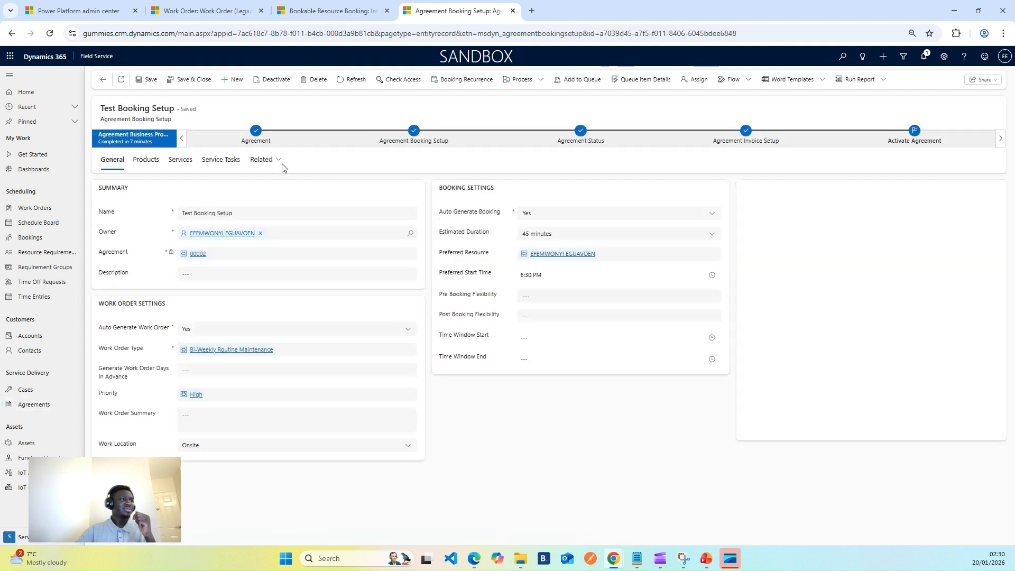
{"action": "left_click", "coordinate": [263, 162]}
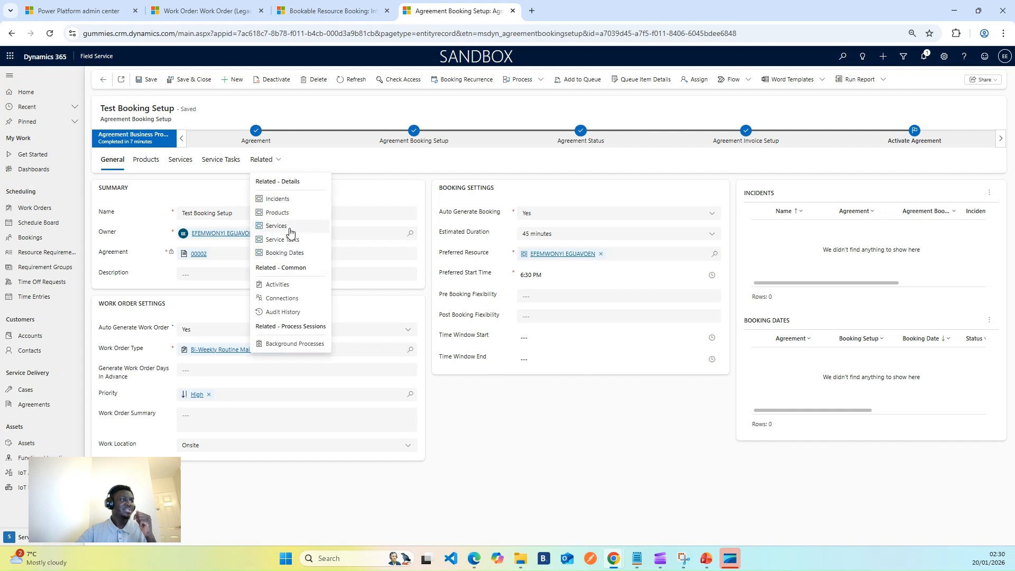
{"action": "left_click", "coordinate": [296, 255]}
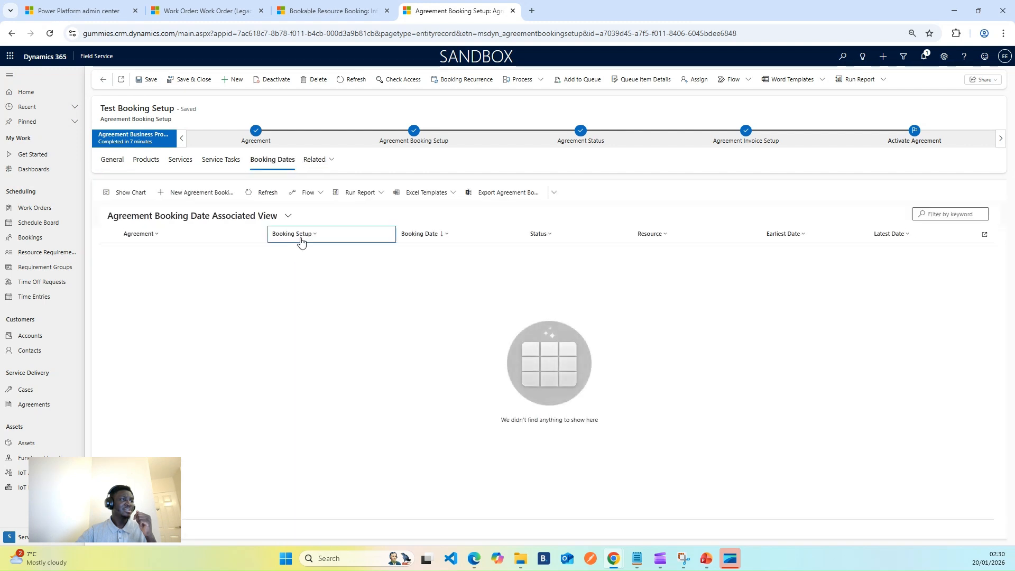
{"action": "left_click", "coordinate": [267, 192]}
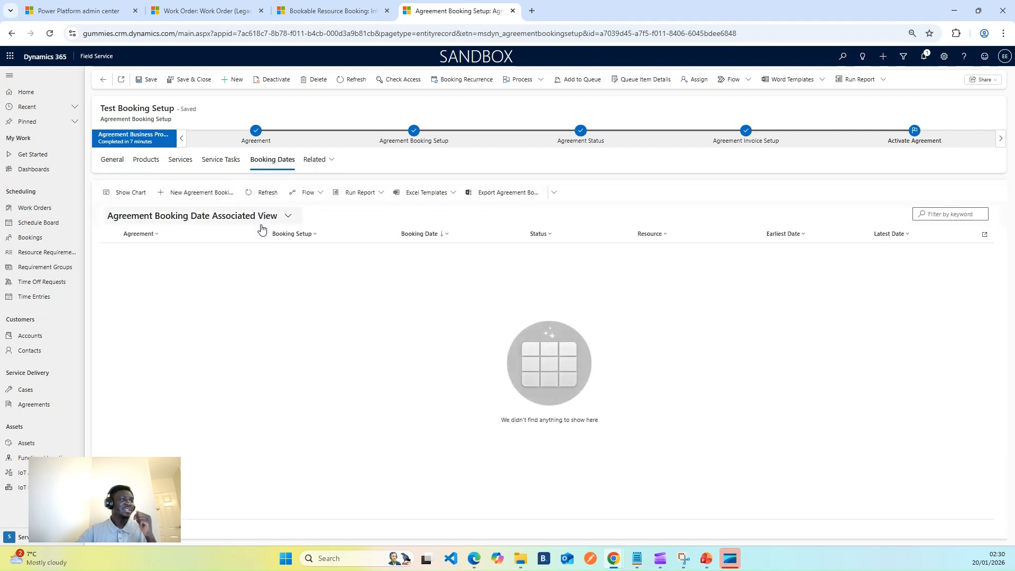
{"action": "left_click", "coordinate": [254, 194]}
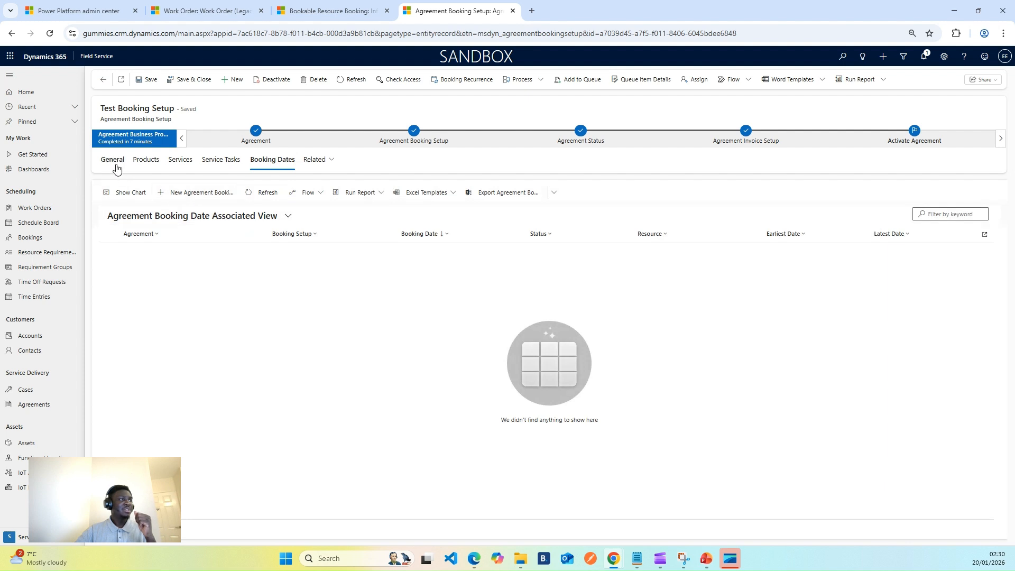
Return to the Test Invoice setup and define its invoice recurrence as daily from 1/20/2026 to 1/23/2026, then refresh
{"action": "left_click", "coordinate": [103, 79]}
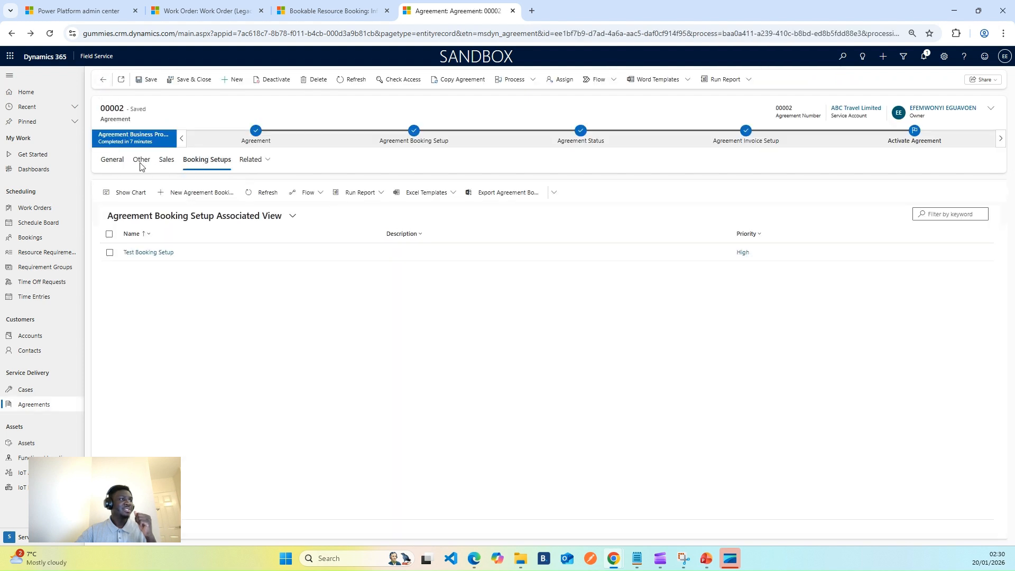
{"action": "left_click", "coordinate": [103, 79]}
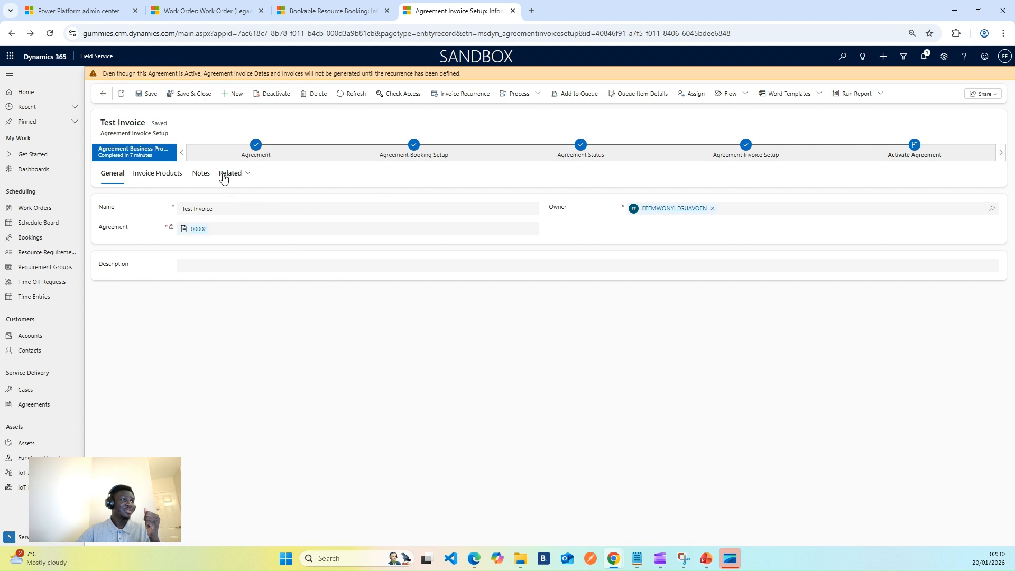
{"action": "left_click", "coordinate": [455, 94]}
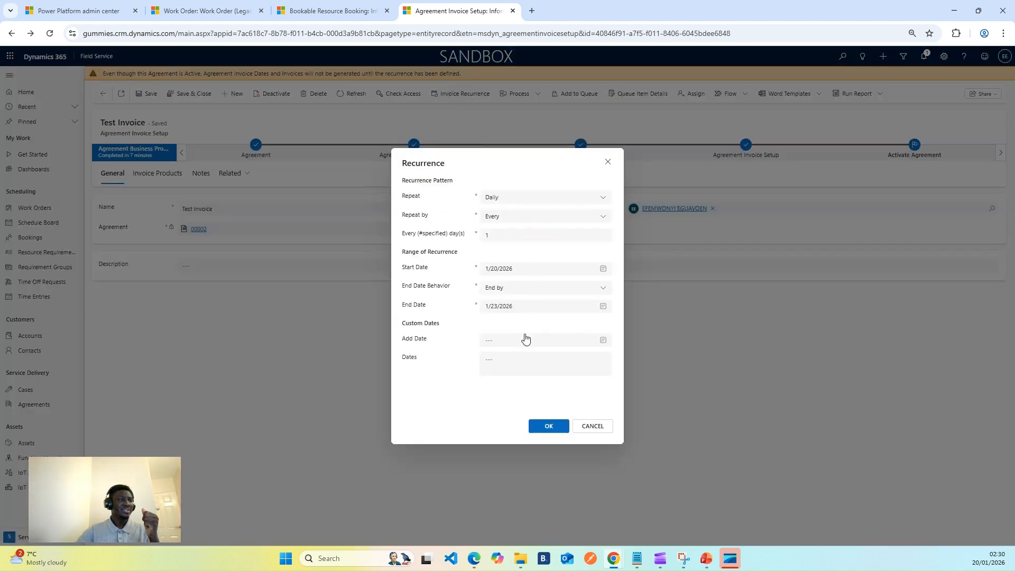
{"action": "left_click", "coordinate": [536, 426]}
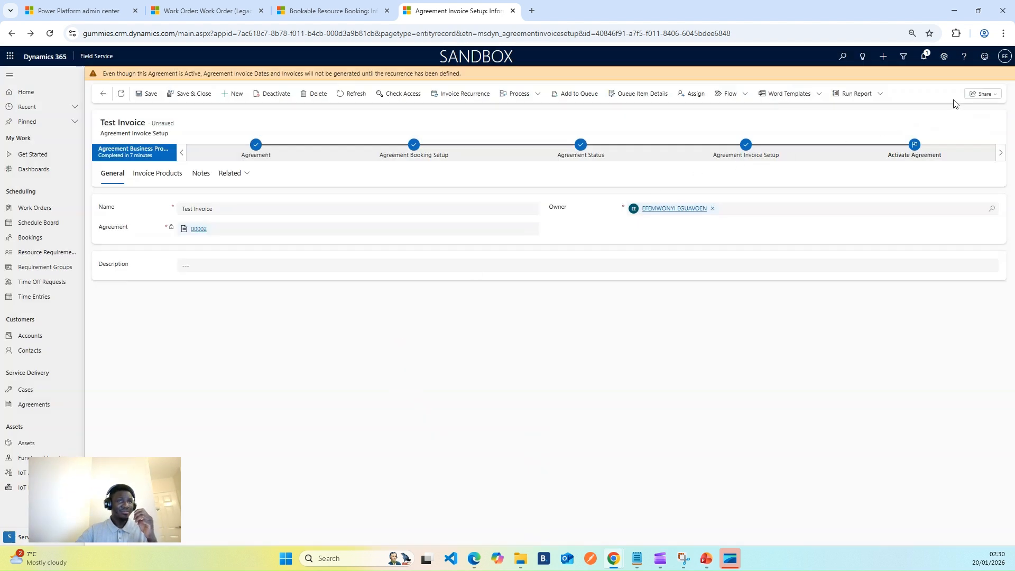
{"action": "left_click", "coordinate": [349, 97]}
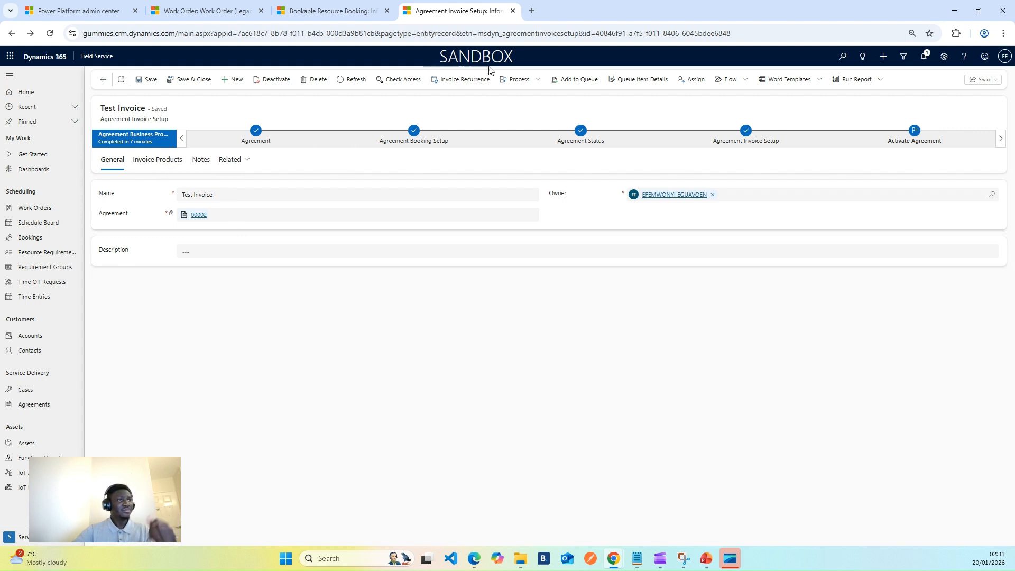
Search the web for world time buddy and open the worldtimebuddy time converter to check current times
{"action": "left_click", "coordinate": [531, 16]}
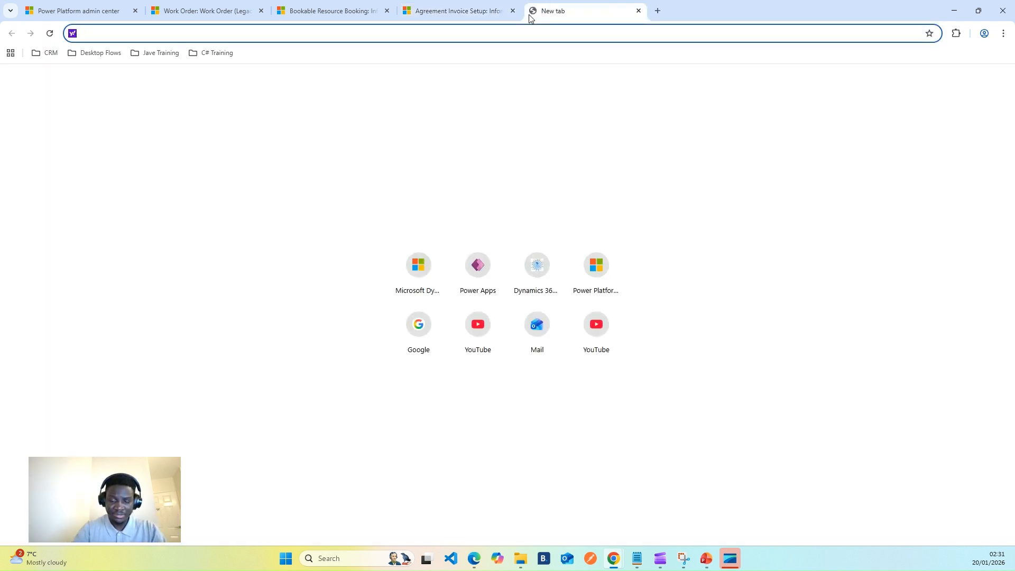
{"action": "type", "text": "work"}
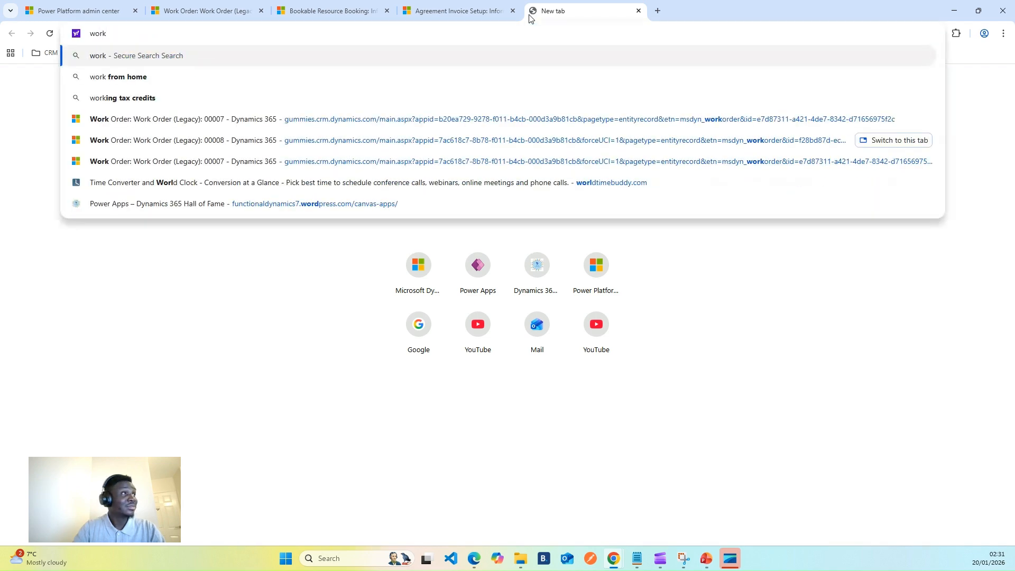
{"action": "key", "text": "BackSpace"}
{"action": "type", "text": "ld time "}
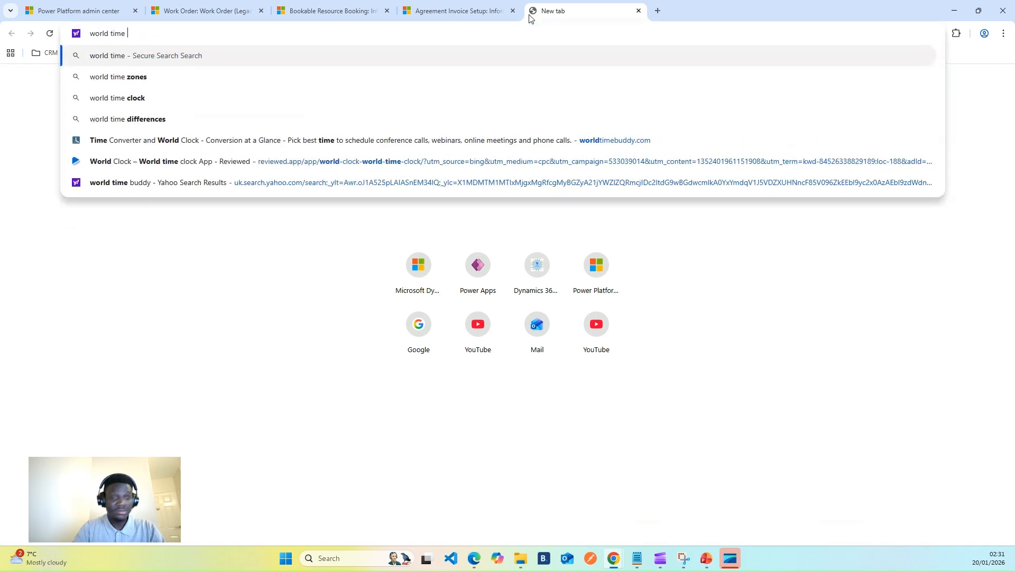
{"action": "type", "text": "buddy"}
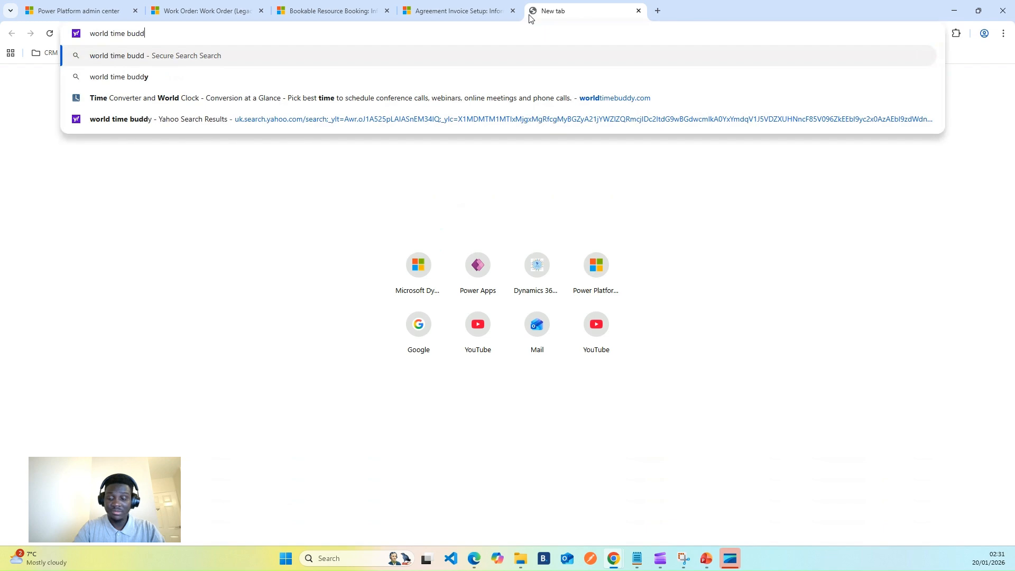
{"action": "key", "text": "Return"}
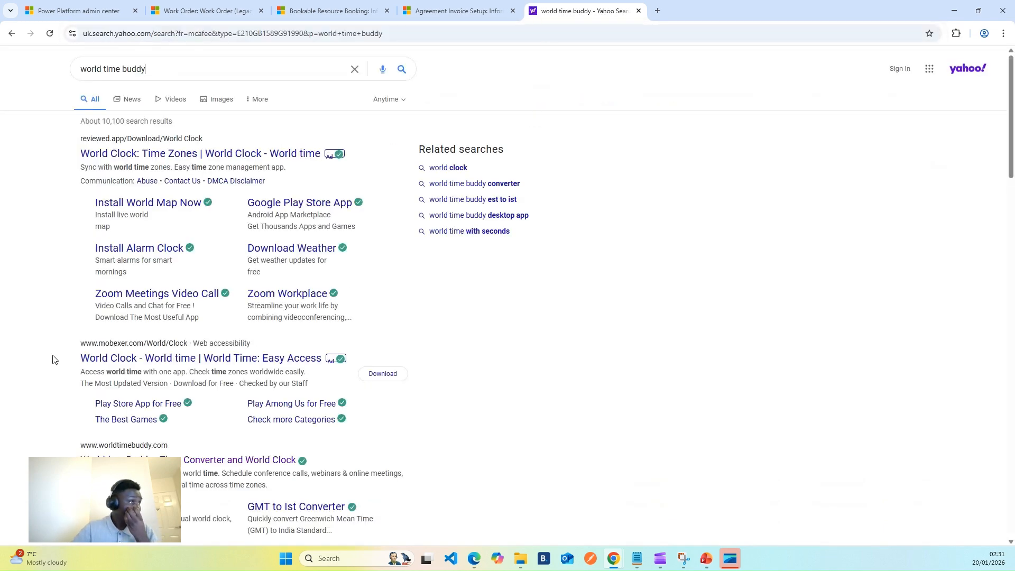
{"action": "left_click", "coordinate": [116, 154]}
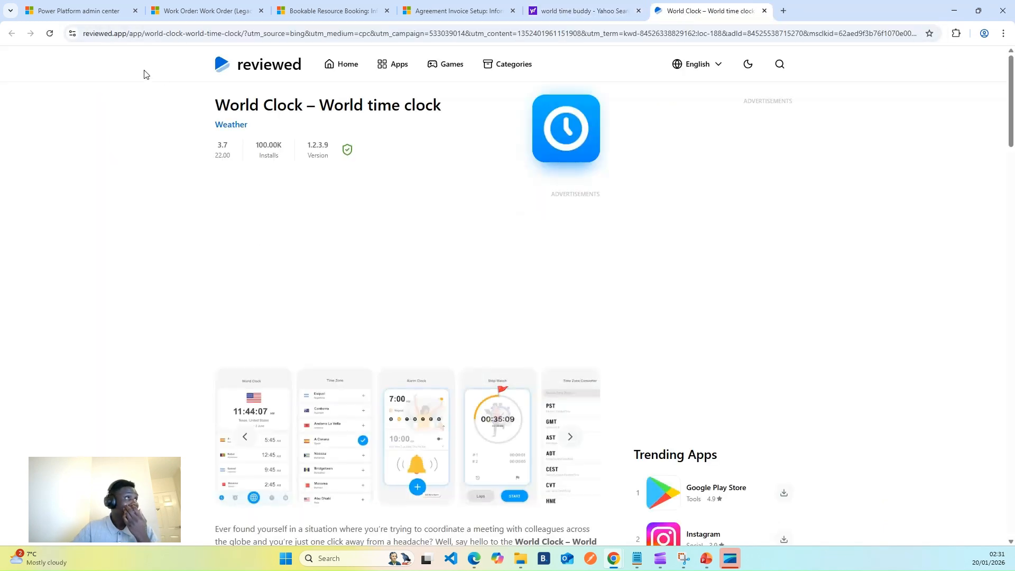
{"action": "left_click", "coordinate": [764, 10]}
{"action": "scroll", "coordinate": [210, 383], "scroll_direction": "down", "scroll_amount": 4}
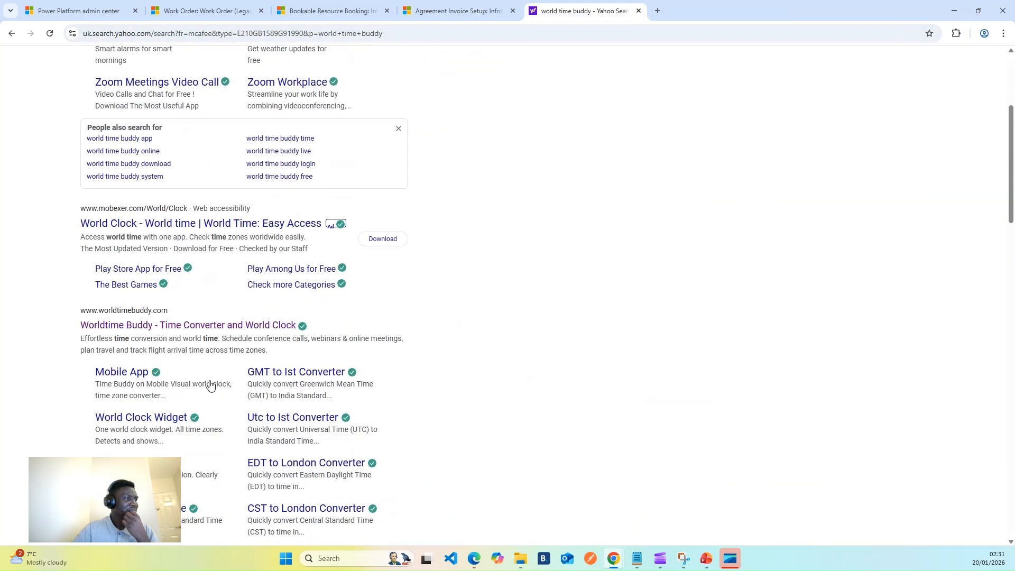
{"action": "left_click", "coordinate": [164, 325]}
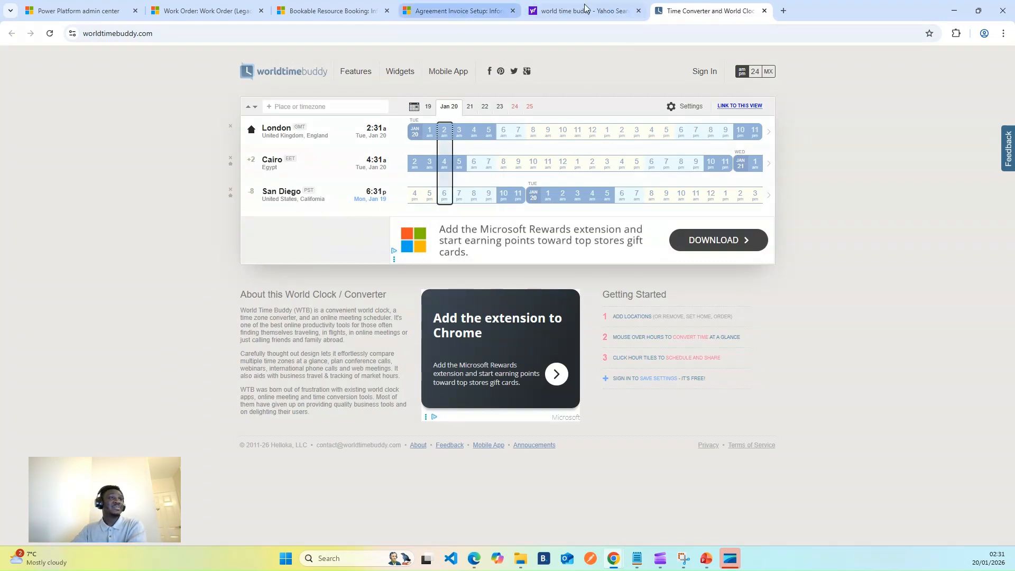
Return to the Dynamics tabs, go back to agreement 00002 and reload the page
{"action": "left_click", "coordinate": [638, 12]}
{"action": "left_click", "coordinate": [638, 12]}
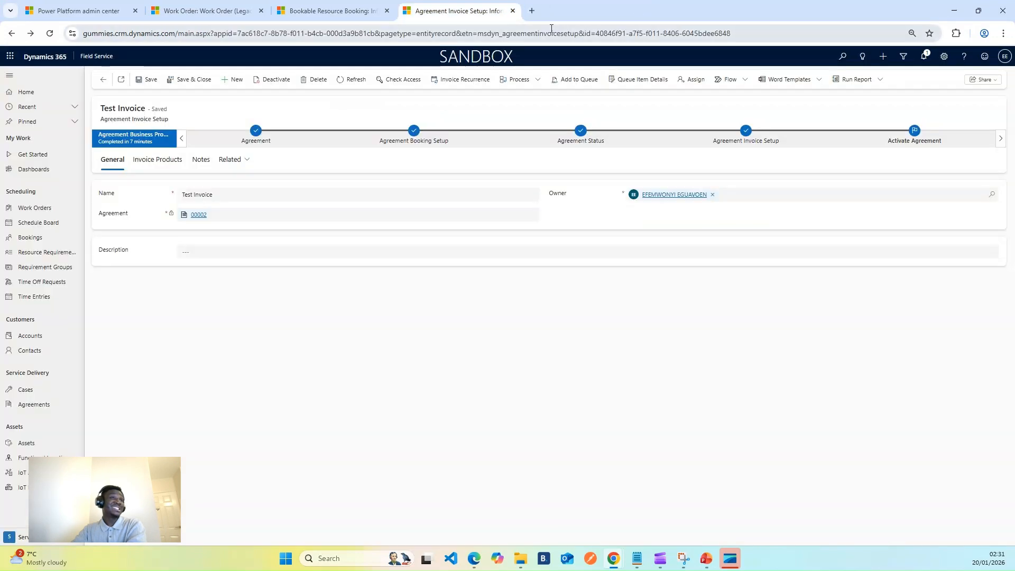
{"action": "left_click", "coordinate": [353, 7]}
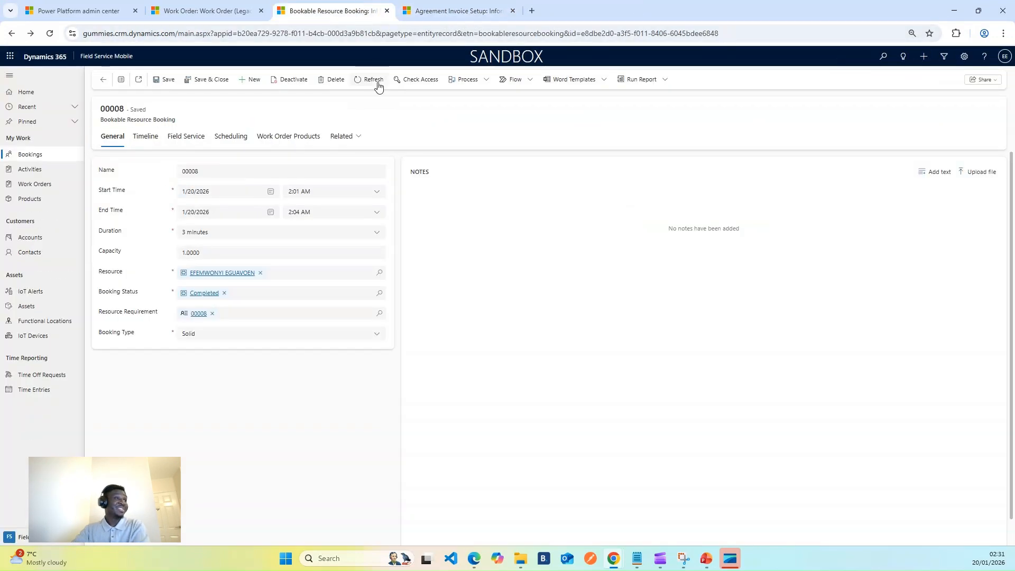
{"action": "left_click", "coordinate": [415, 10]}
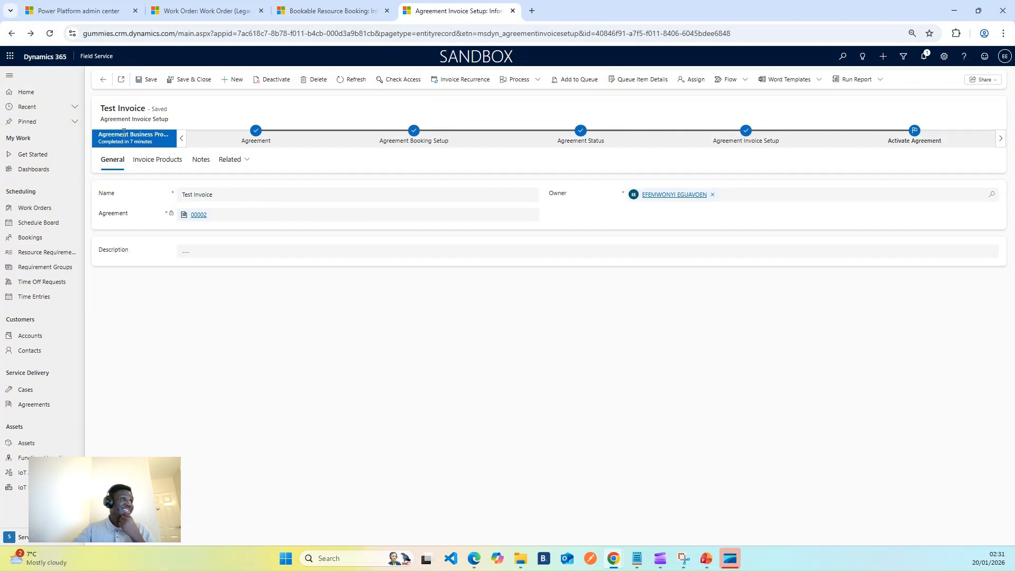
{"action": "left_click", "coordinate": [103, 80]}
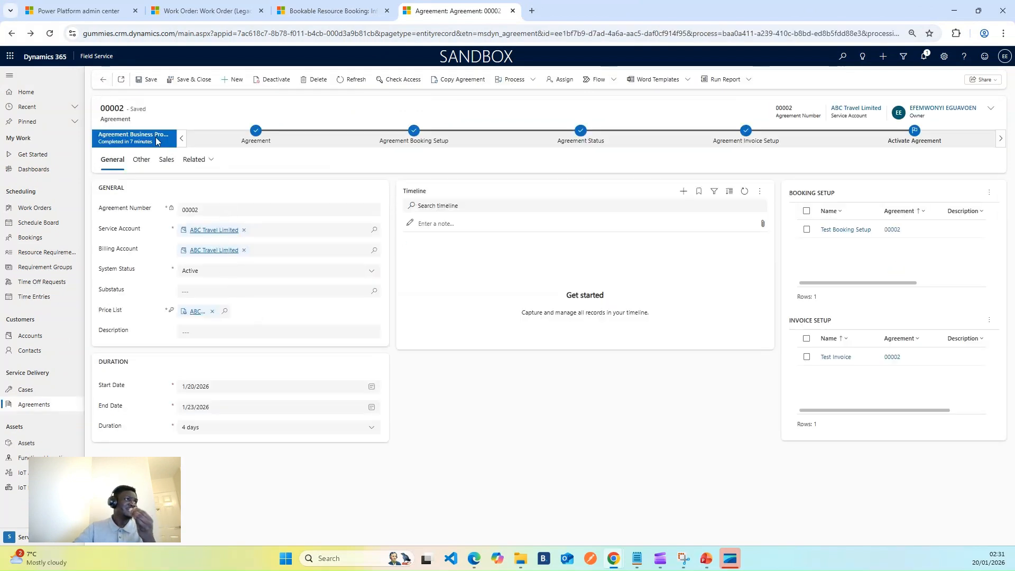
{"action": "left_click", "coordinate": [50, 34]}
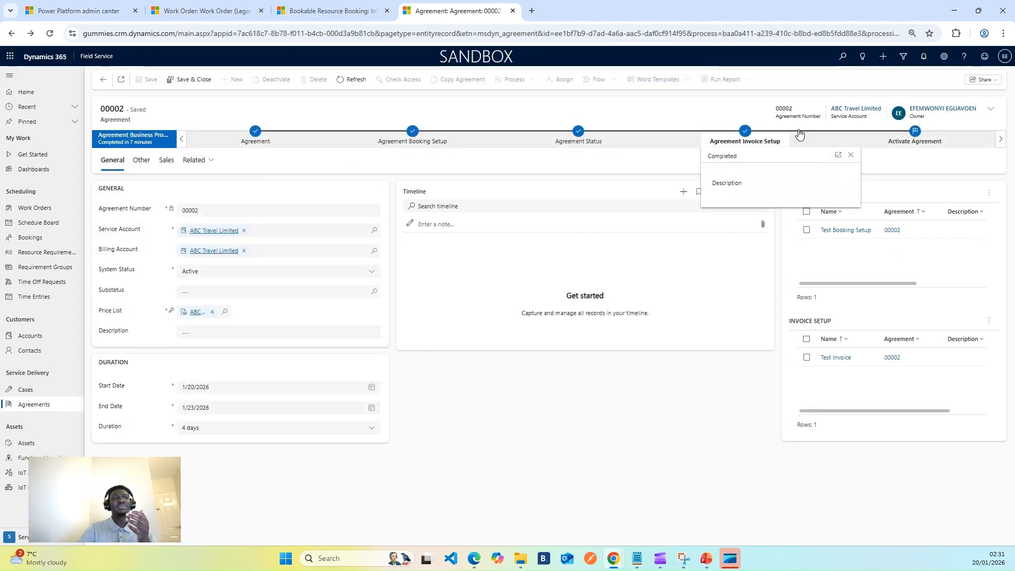
{"action": "left_click", "coordinate": [851, 157]}
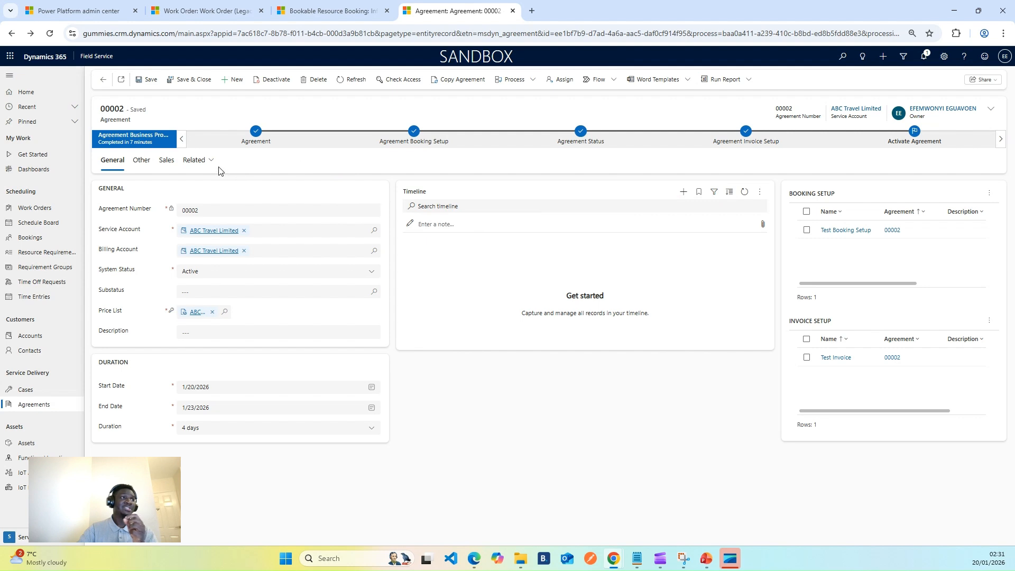
Open the Test Booking Setup from the agreement's related booking setups and view its booking dates
{"action": "left_click", "coordinate": [203, 160]}
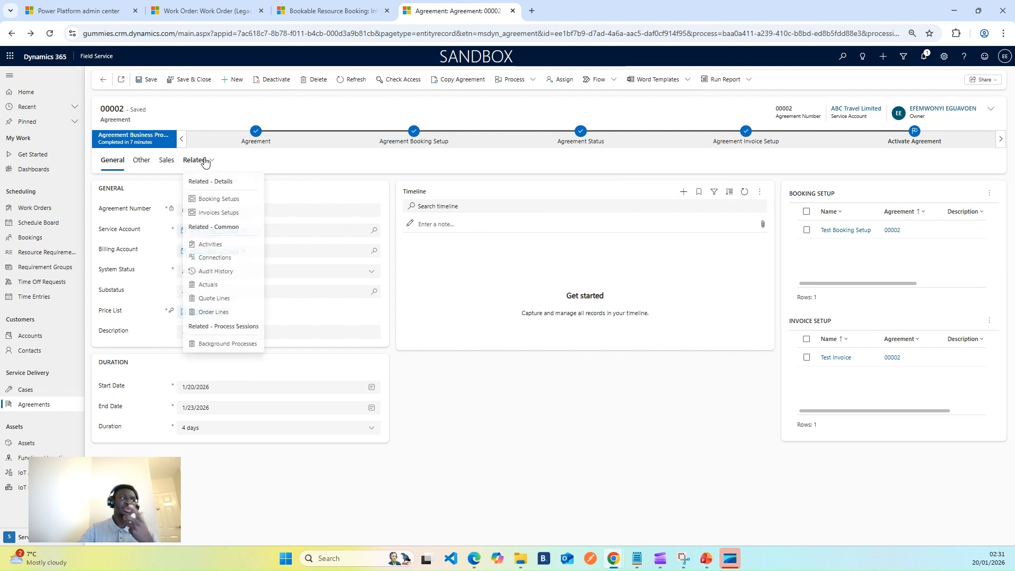
{"action": "left_click", "coordinate": [219, 200]}
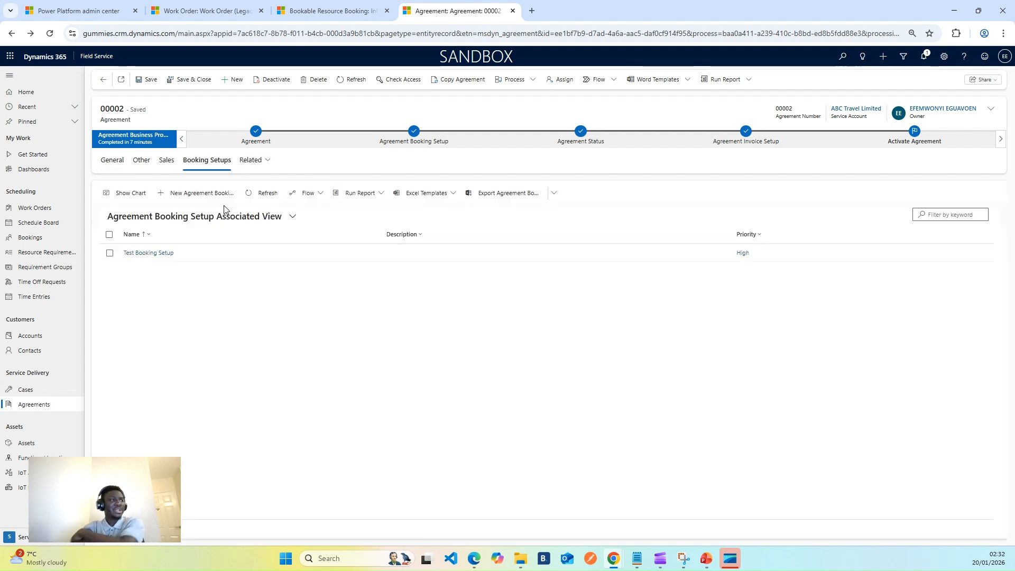
{"action": "left_click", "coordinate": [161, 256]}
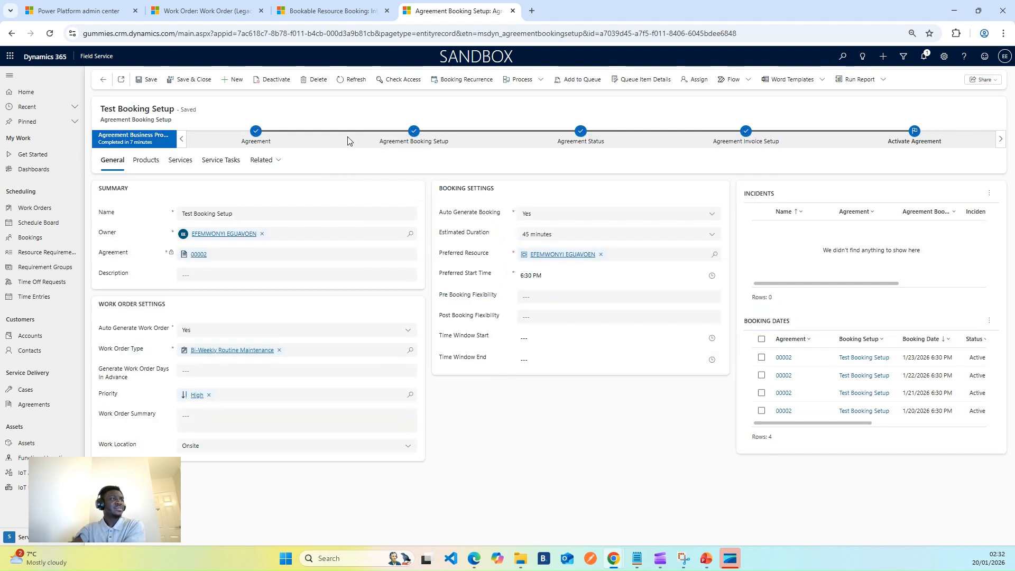
{"action": "left_click", "coordinate": [264, 160]}
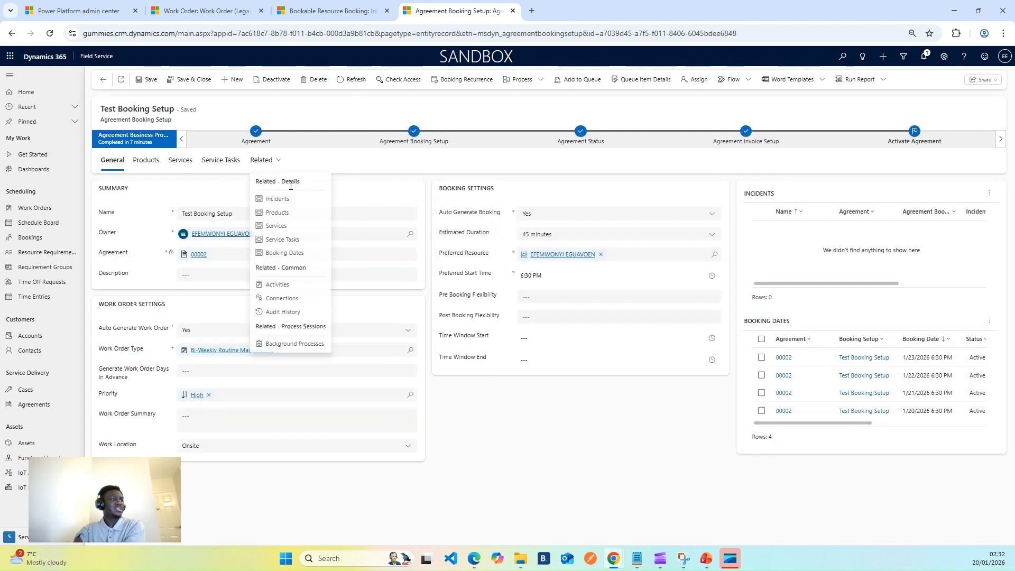
{"action": "left_click", "coordinate": [295, 253]}
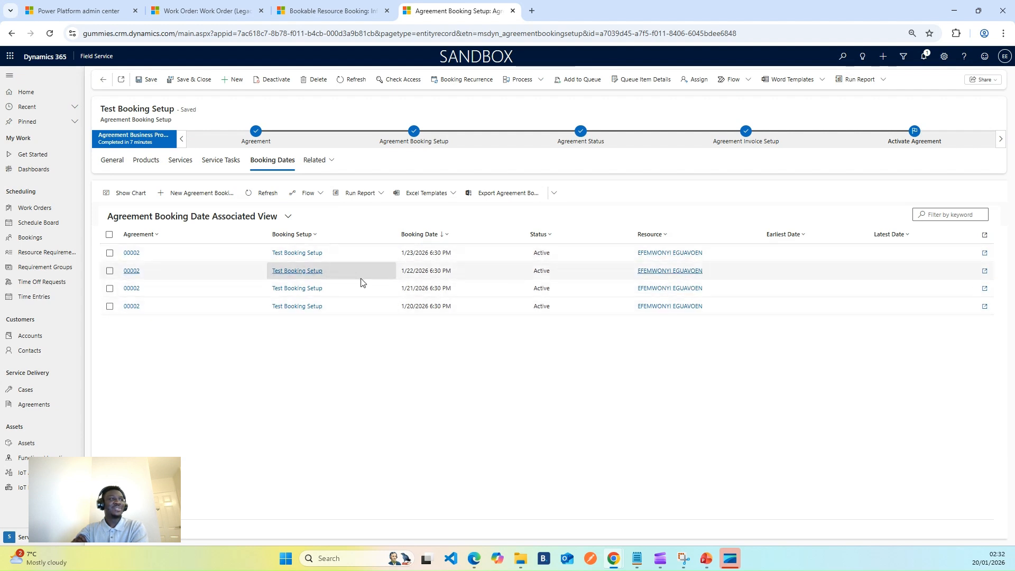
Go back to the agreement, open the Test Invoice setup and view its related invoice dates
{"action": "left_click", "coordinate": [331, 233]}
{"action": "left_click", "coordinate": [317, 161]}
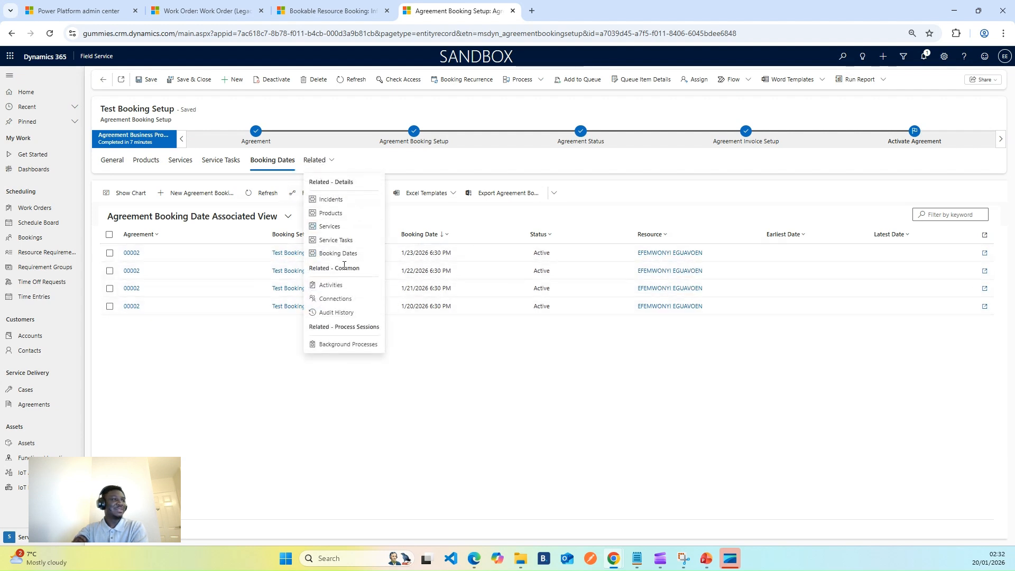
{"action": "left_click", "coordinate": [103, 79]}
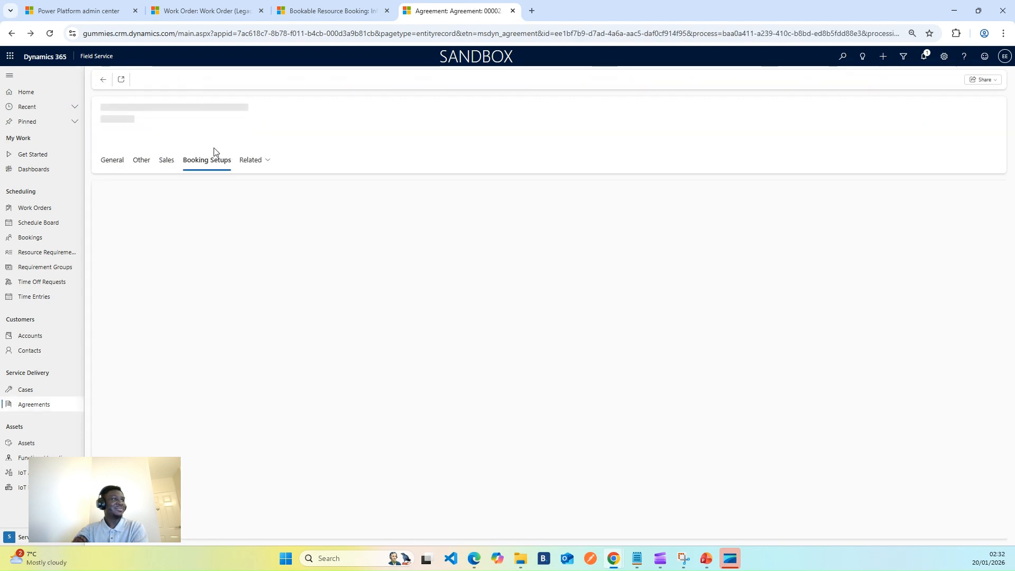
{"action": "left_click", "coordinate": [261, 159]}
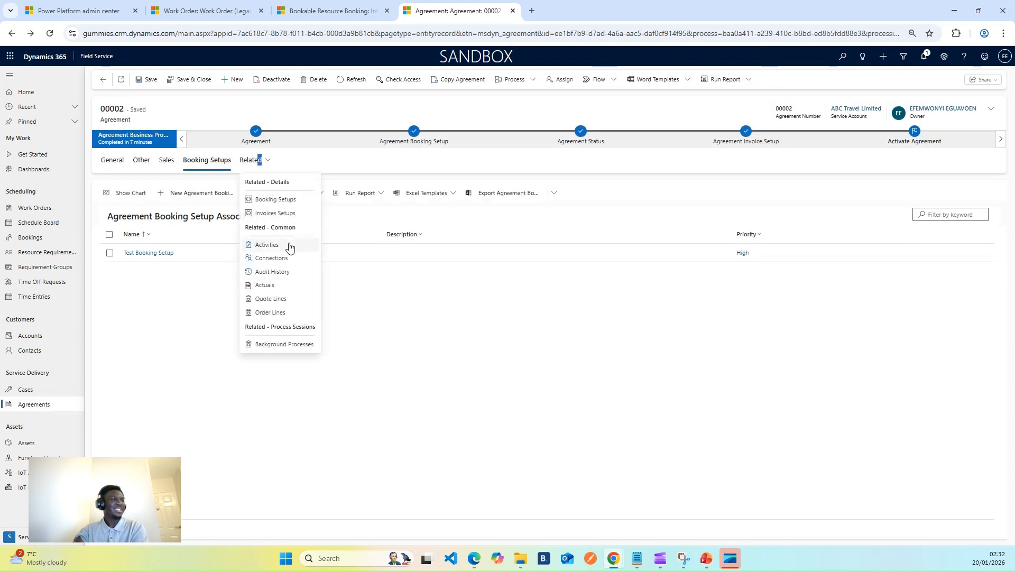
{"action": "left_click", "coordinate": [281, 214]}
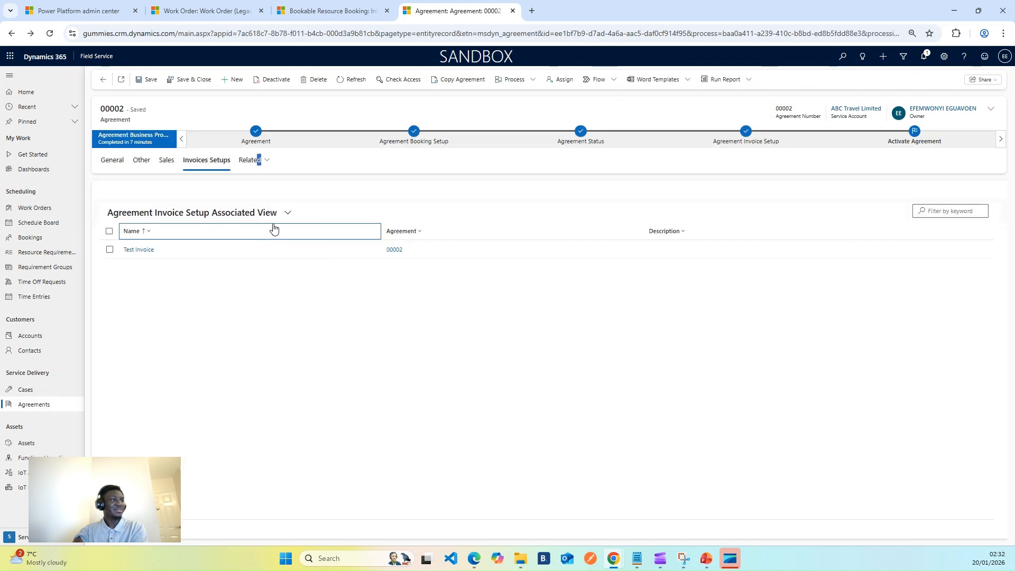
{"action": "left_click", "coordinate": [153, 253]}
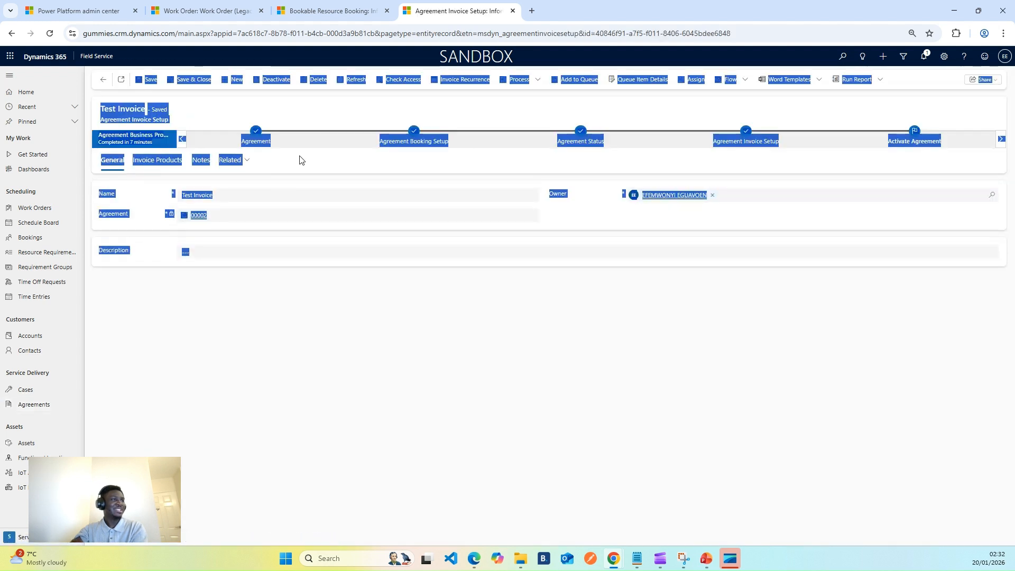
{"action": "left_click", "coordinate": [236, 161]}
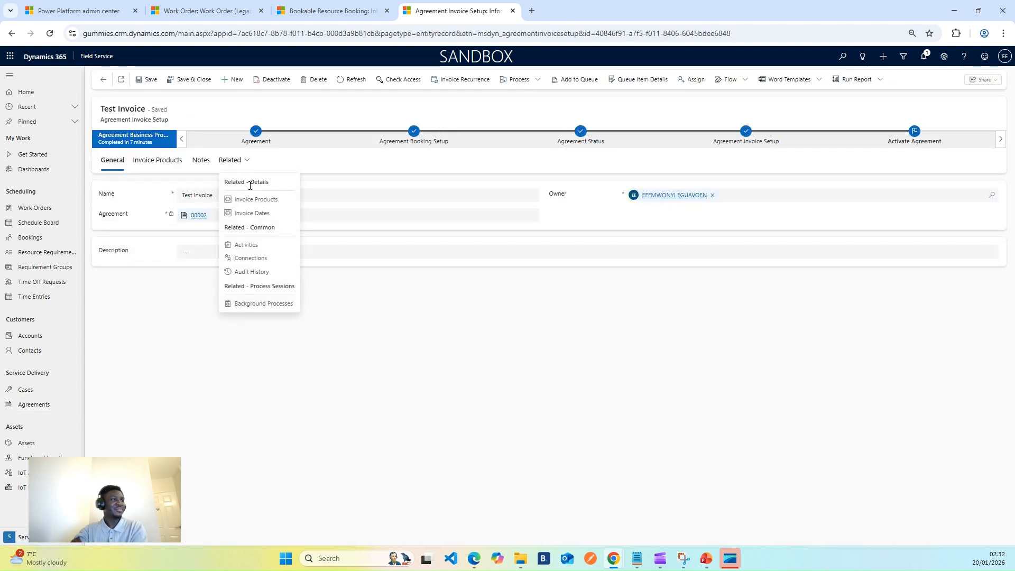
{"action": "left_click", "coordinate": [259, 219]}
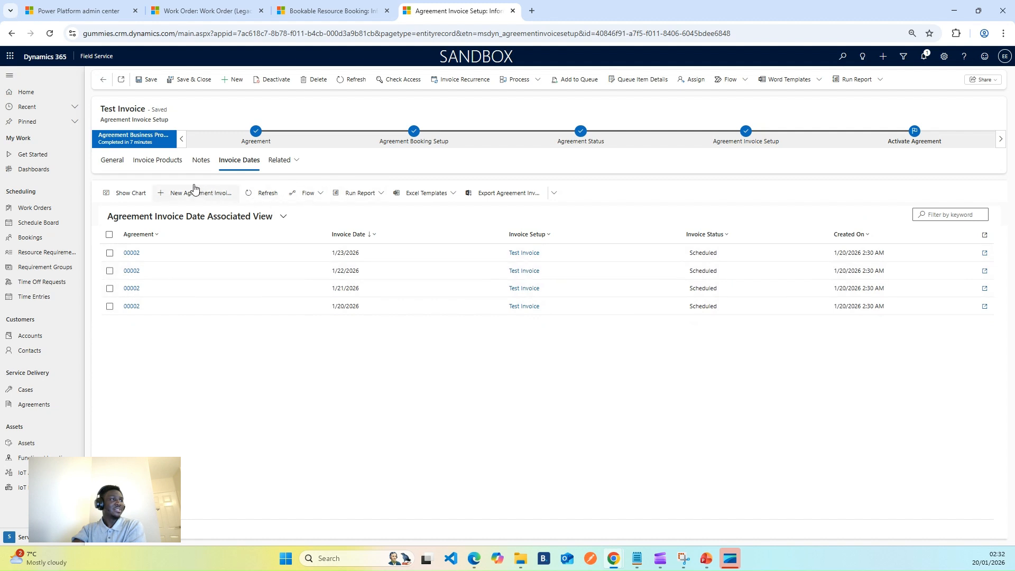
Return from the invoice setup to agreement 00002 and reopen the Test Booking Setup's booking dates list
{"action": "left_click", "coordinate": [115, 168]}
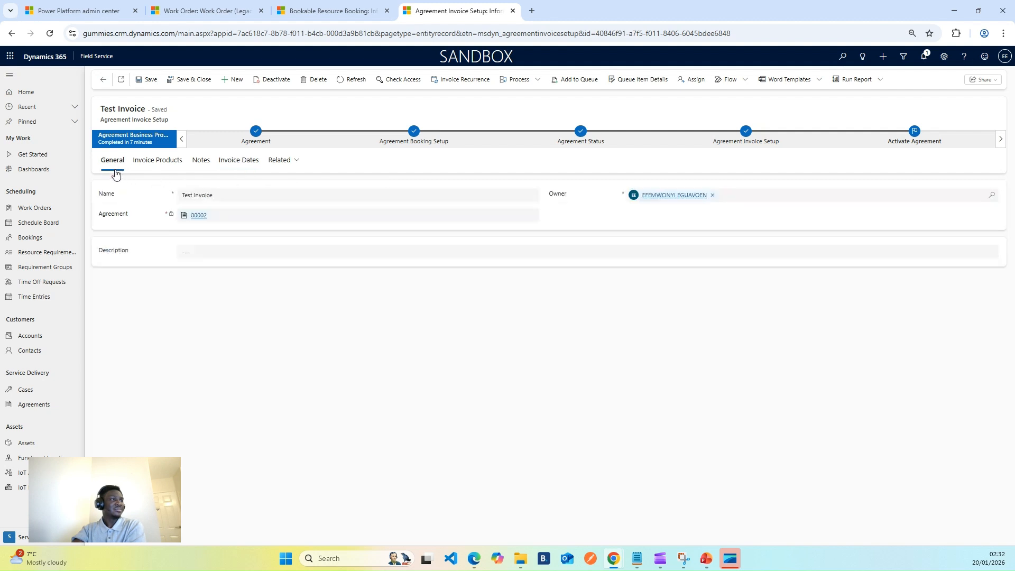
{"action": "left_click", "coordinate": [103, 80]}
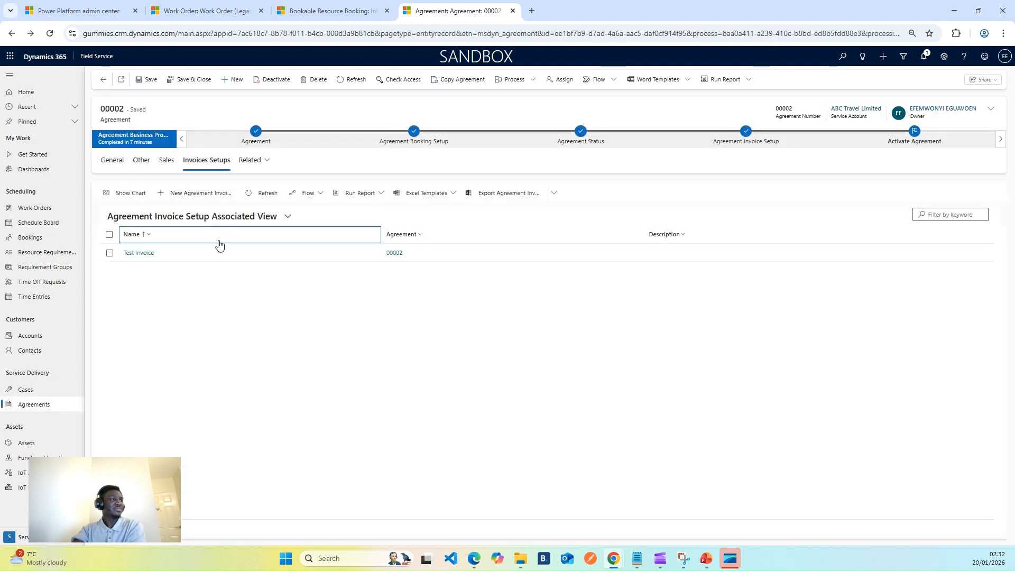
{"action": "left_click", "coordinate": [250, 160]}
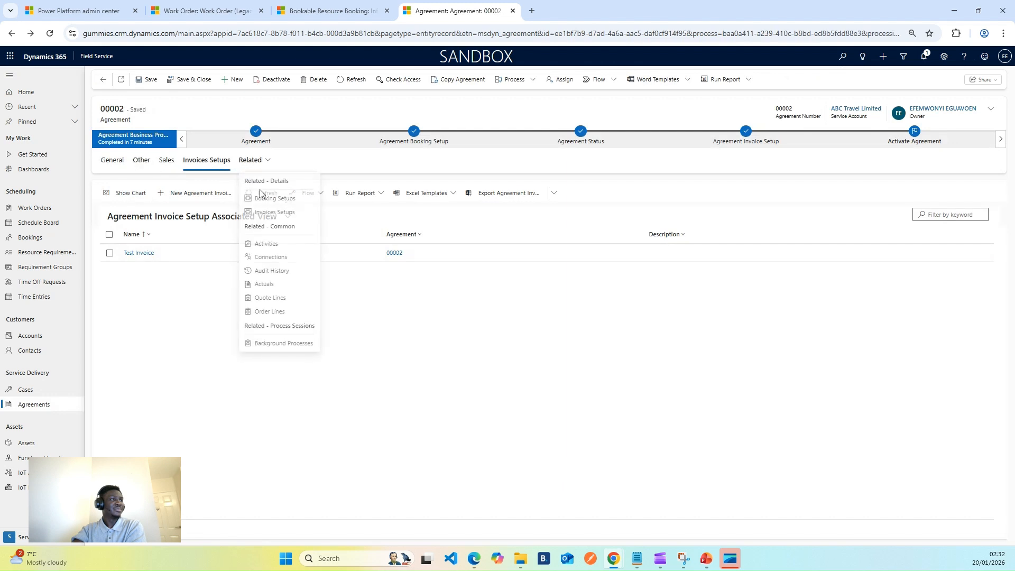
{"action": "left_click", "coordinate": [273, 199]}
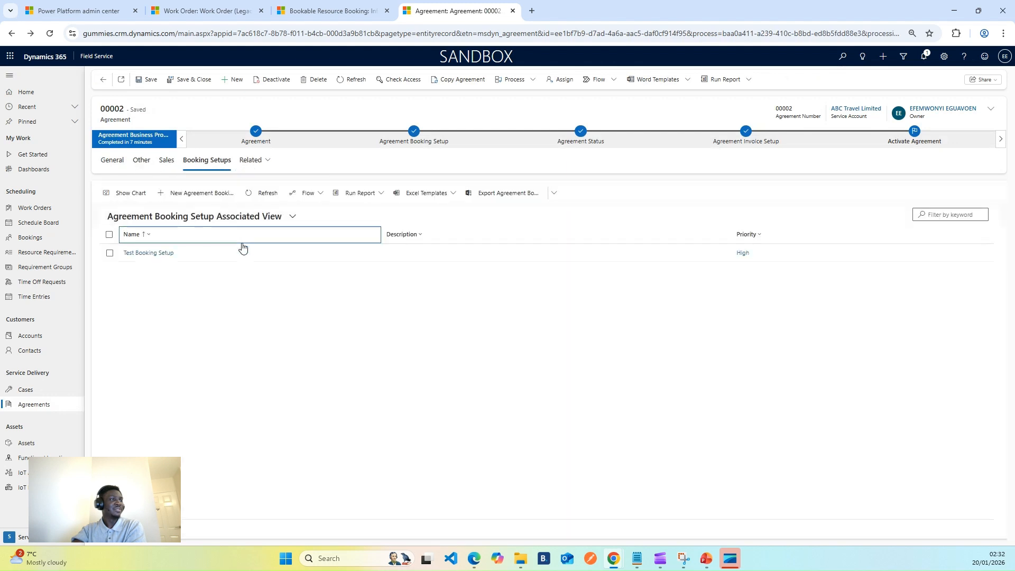
{"action": "left_click", "coordinate": [161, 254]}
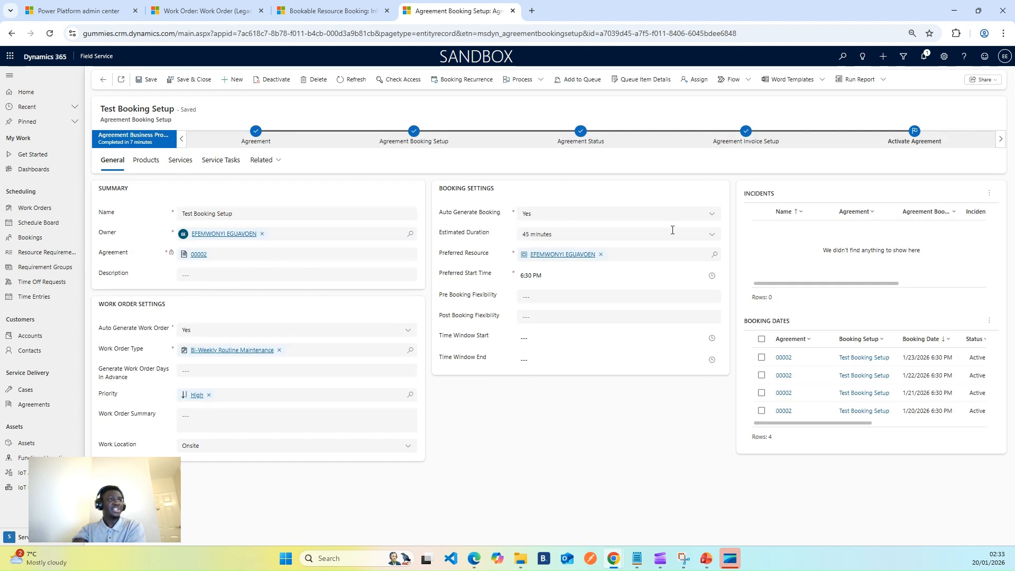
{"action": "left_click", "coordinate": [263, 160]}
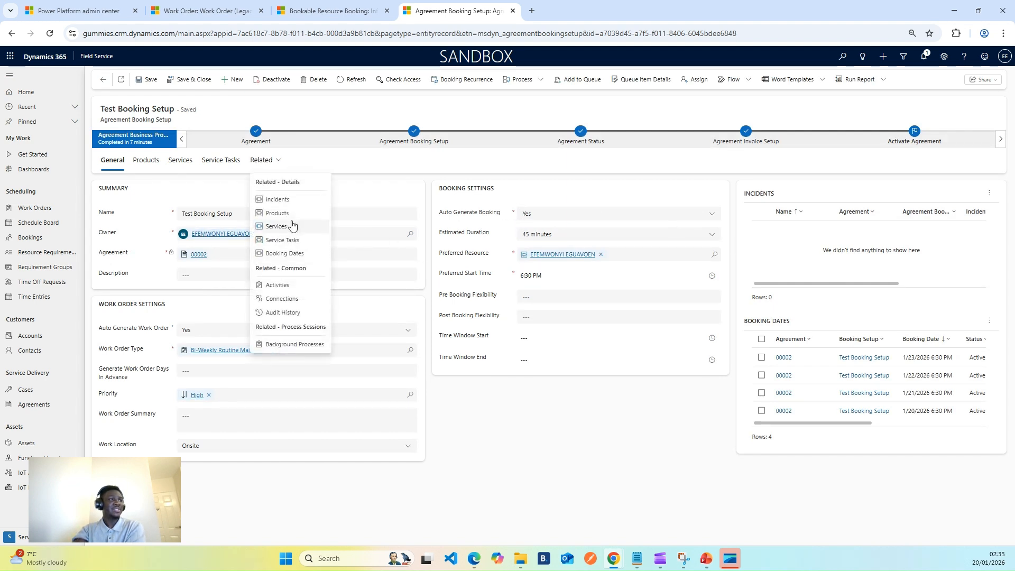
{"action": "left_click", "coordinate": [290, 254]}
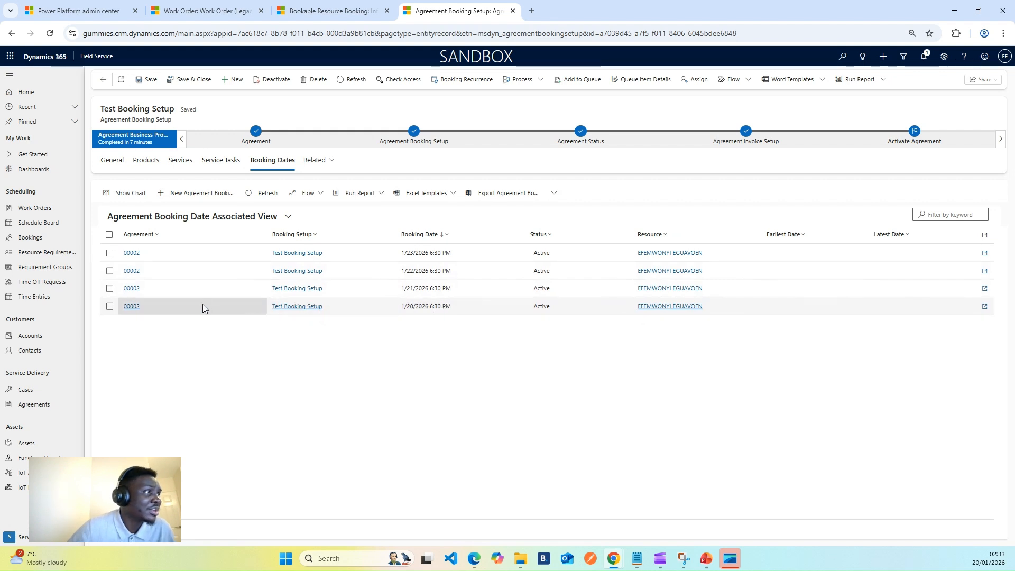
Open the 1/20/2026 booking date record and review the options available for its status
{"action": "double_click", "coordinate": [148, 312]}
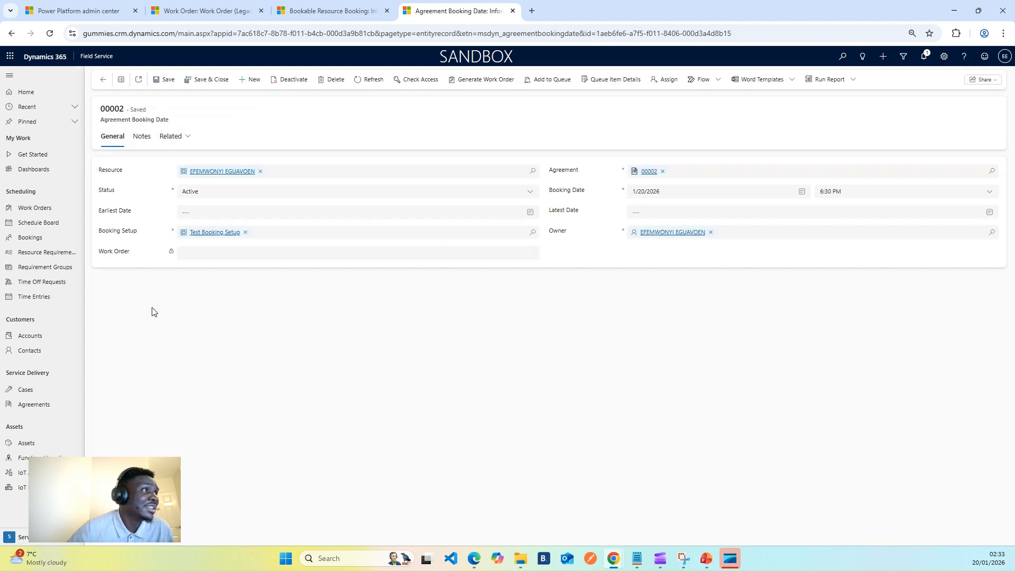
{"action": "left_click", "coordinate": [210, 196]}
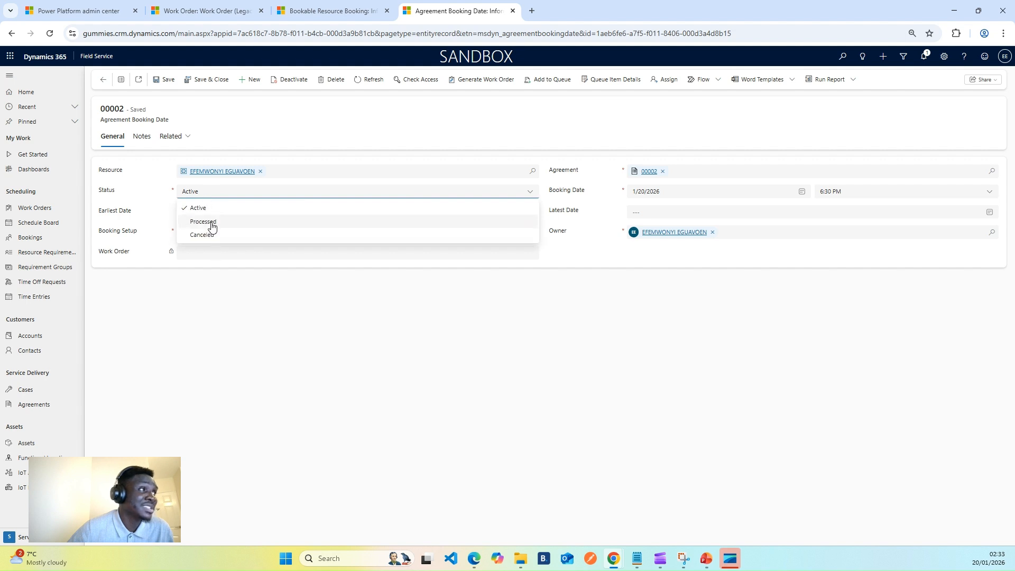
{"action": "left_click", "coordinate": [315, 331]}
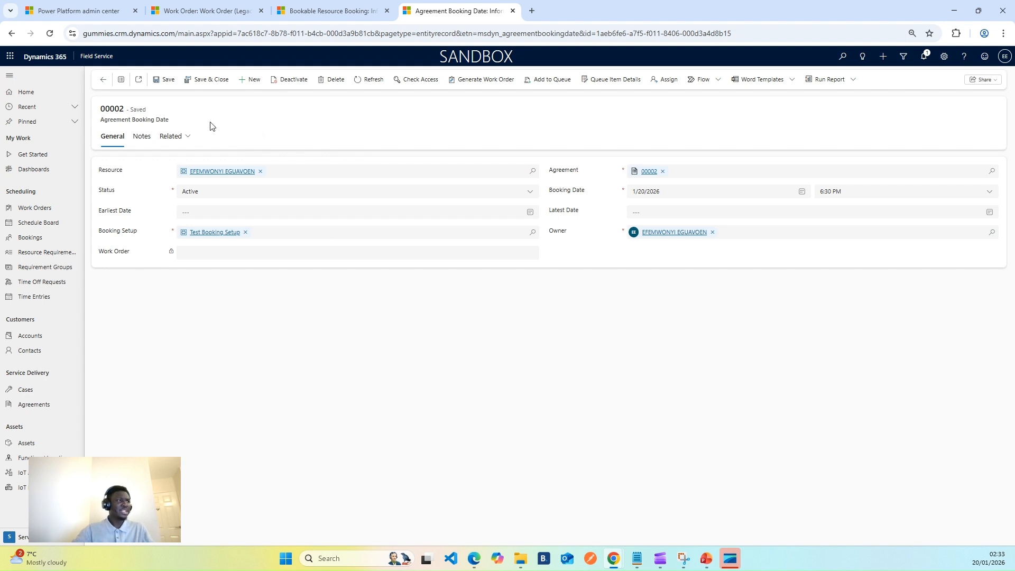
Inspect the booking date's related items, refresh the record, and go back to the booking dates list
{"action": "left_click", "coordinate": [178, 137]}
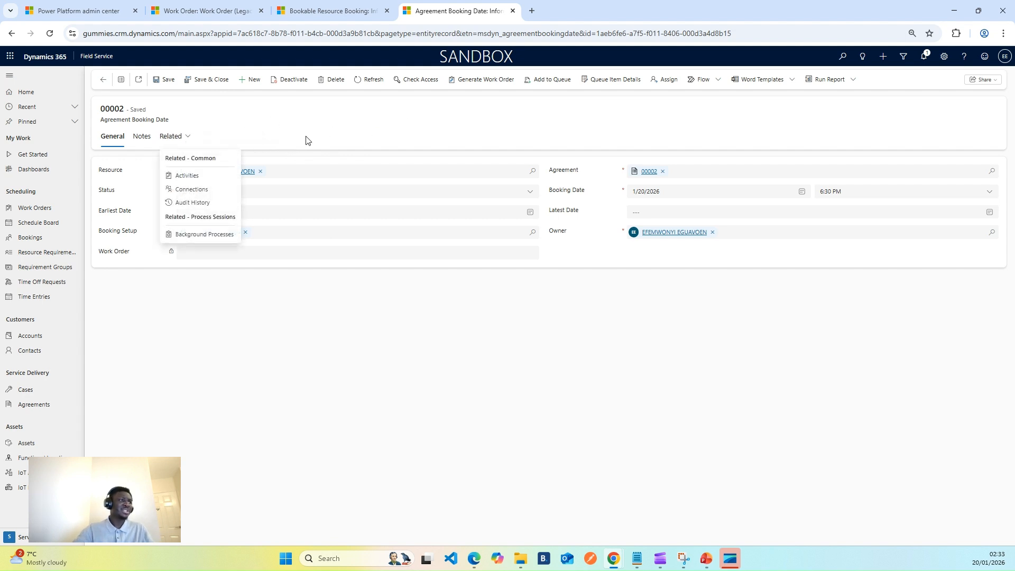
{"action": "left_click", "coordinate": [309, 137]}
{"action": "left_click", "coordinate": [176, 136]}
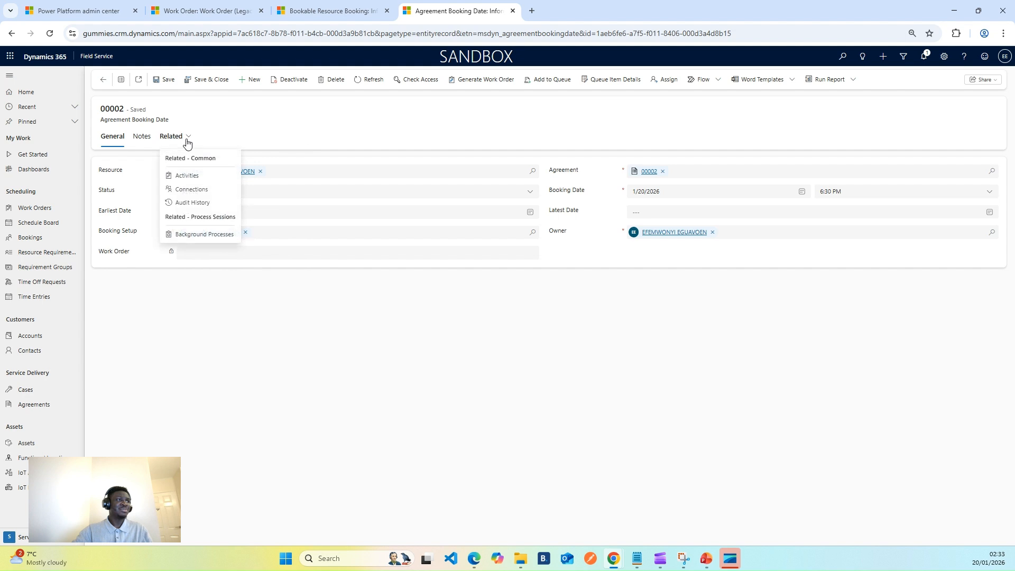
{"action": "left_click", "coordinate": [260, 127]}
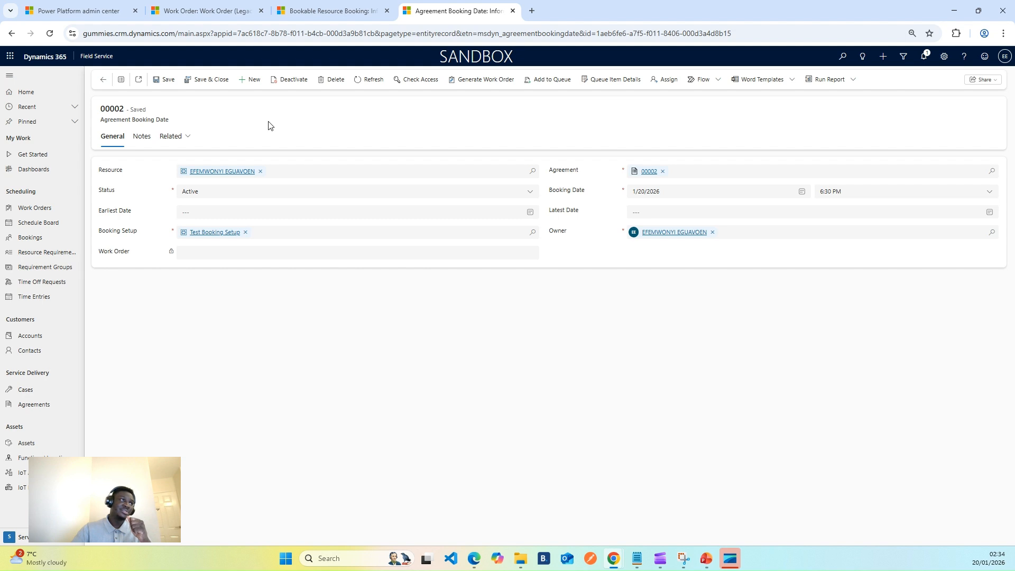
{"action": "left_click", "coordinate": [362, 80]}
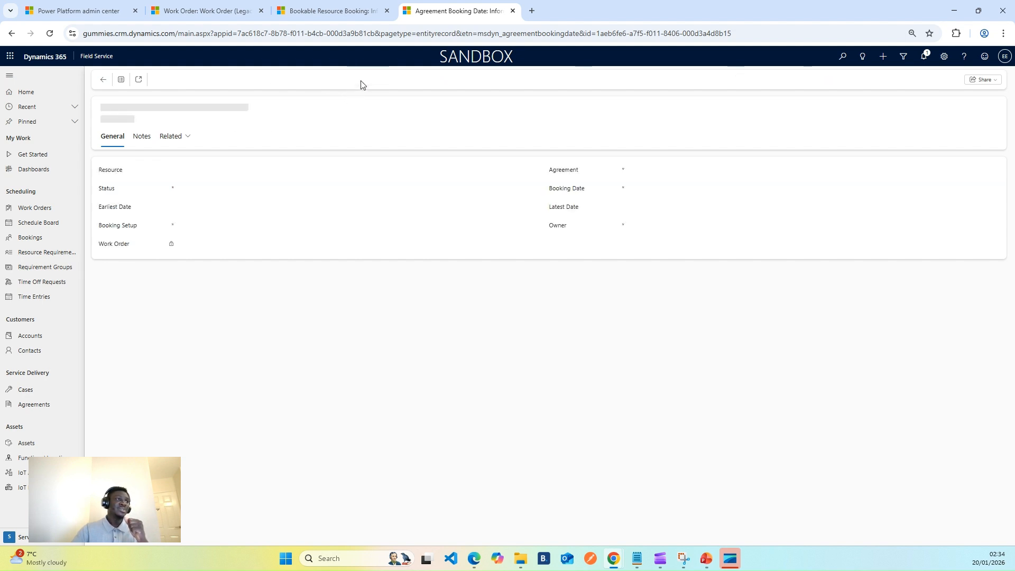
{"action": "left_click", "coordinate": [362, 83]}
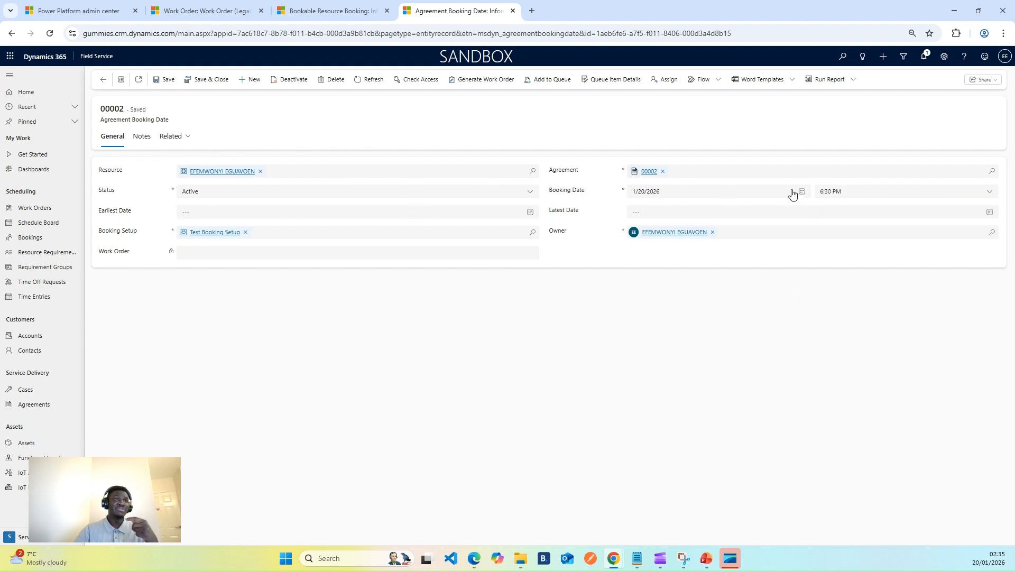
{"action": "left_click", "coordinate": [104, 79]}
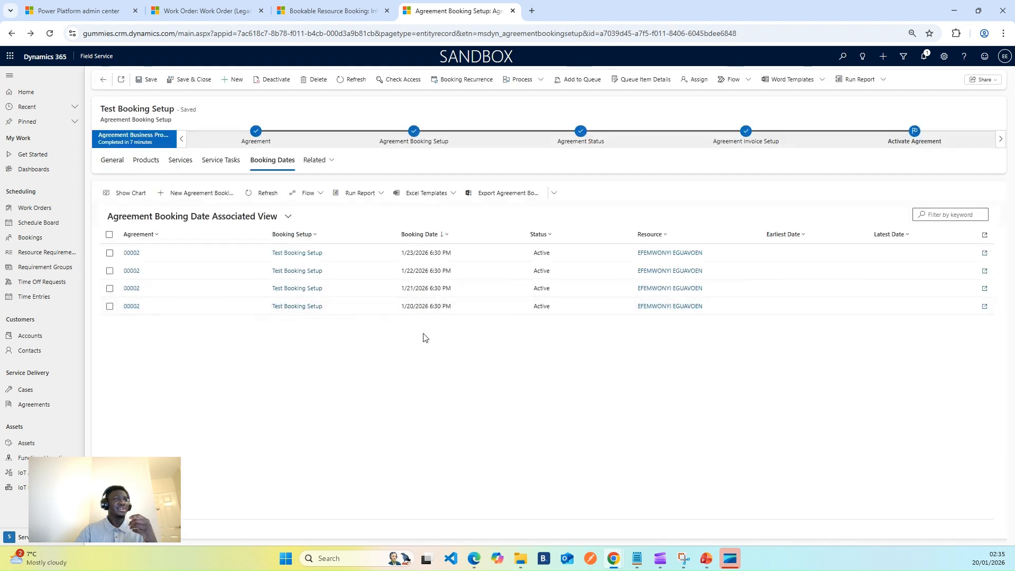